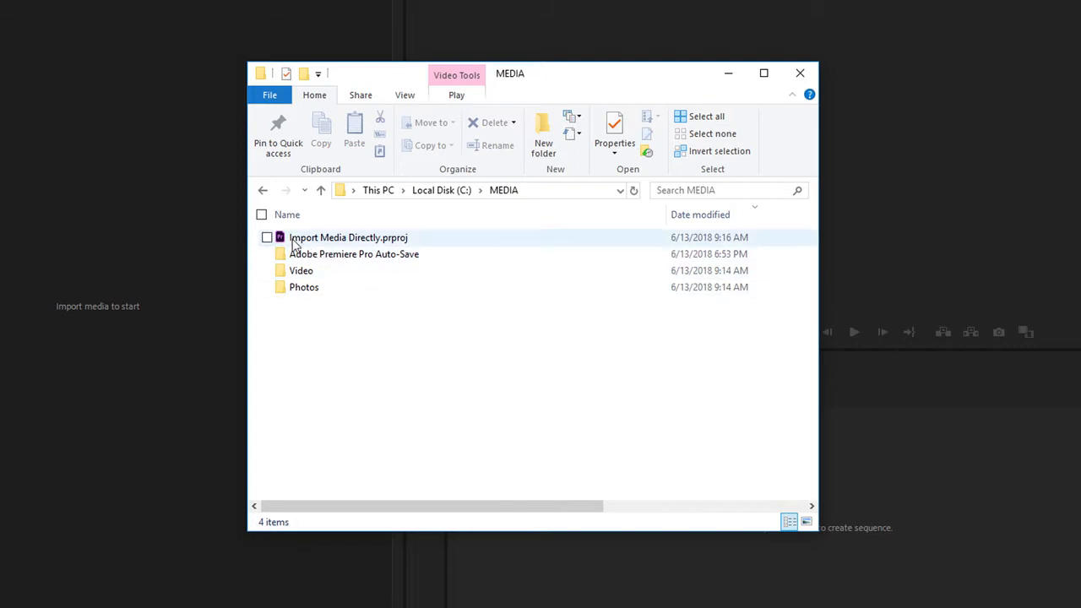
# Browse the MEDIA folder's Photos subfolder, then open the Video subfolder.
pyautogui.click(285, 241)
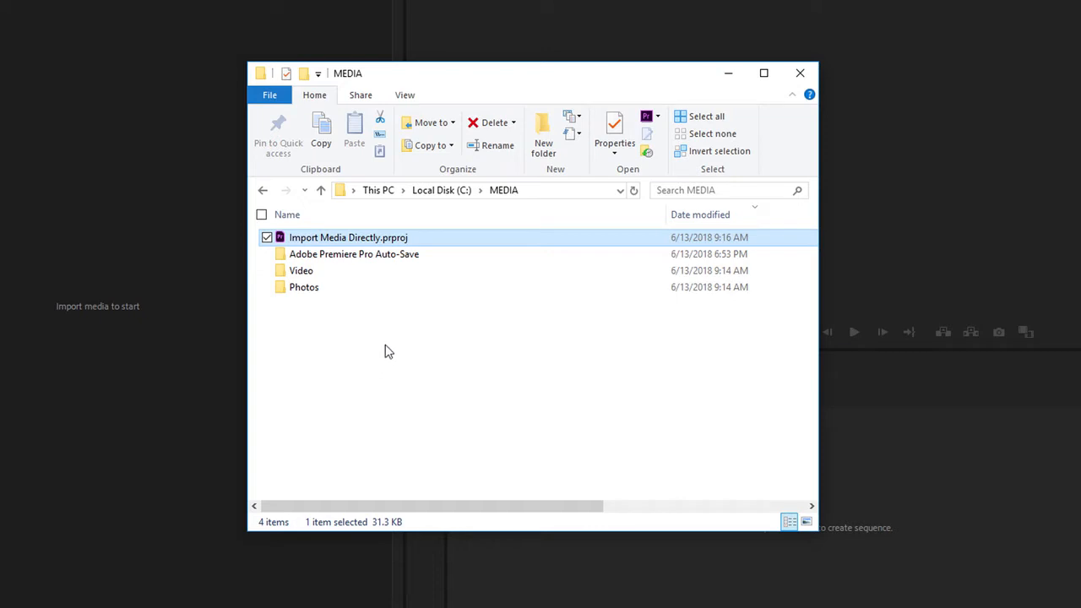
pyautogui.doubleClick(285, 291)
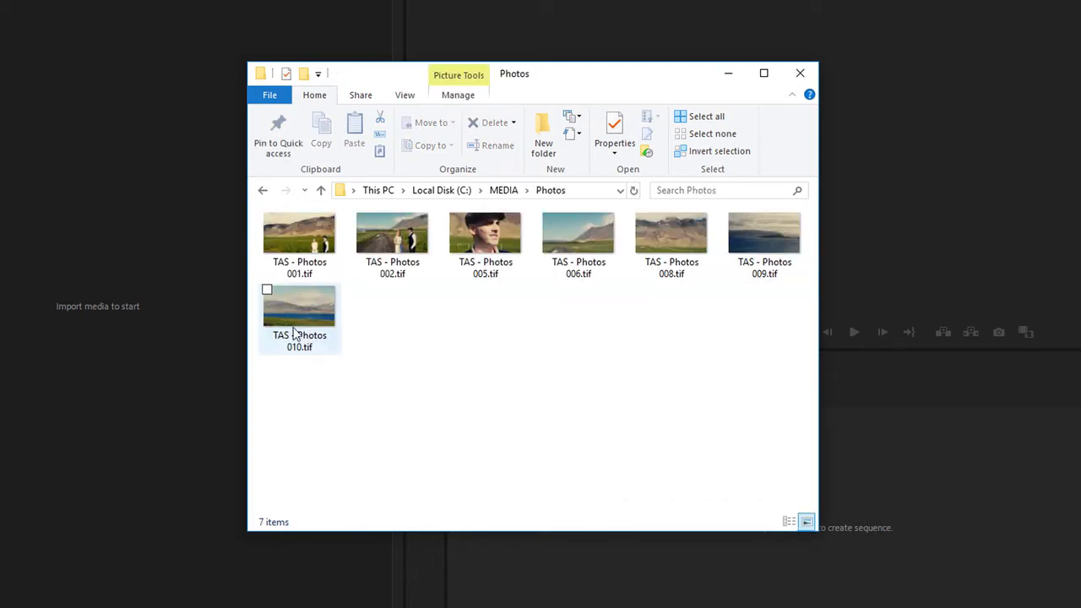
pyautogui.click(321, 190)
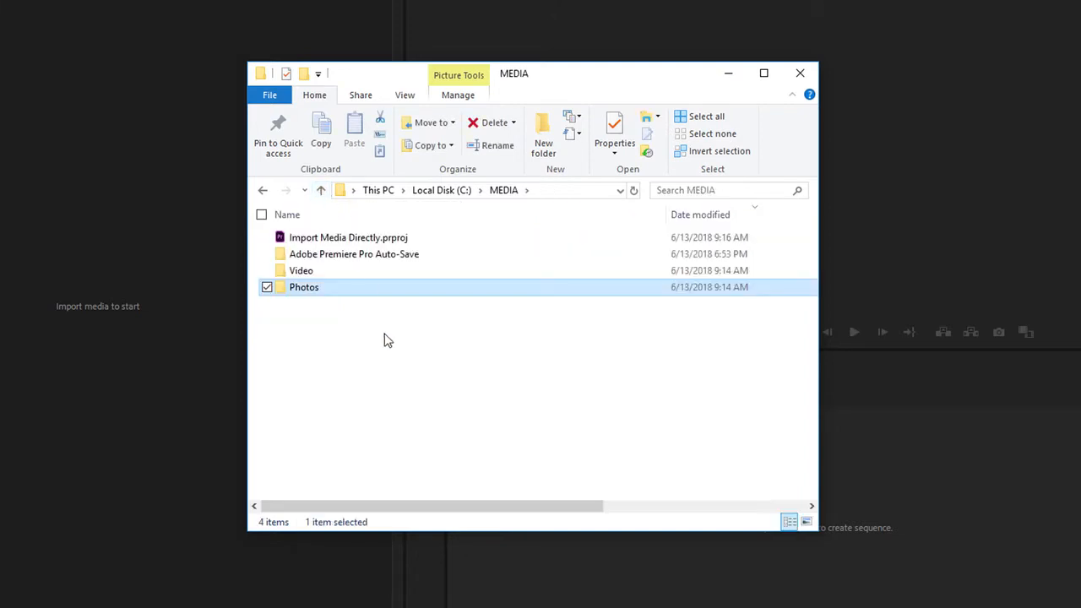
pyautogui.doubleClick(283, 272)
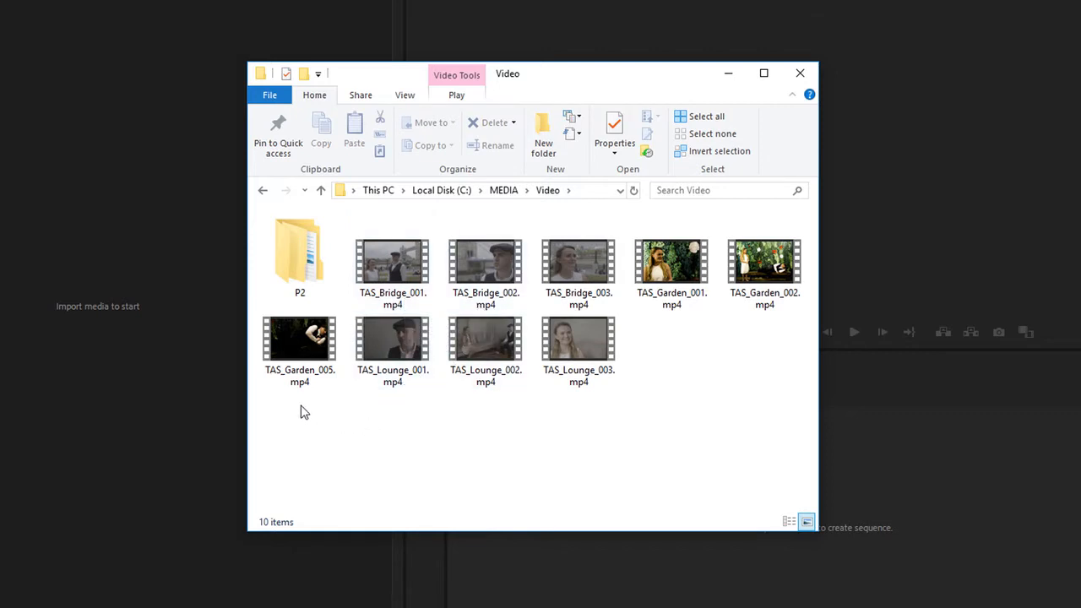
# Create a new folder named Garden inside Video and move the three TAS_Garden clips into it.
pyautogui.click(297, 251)
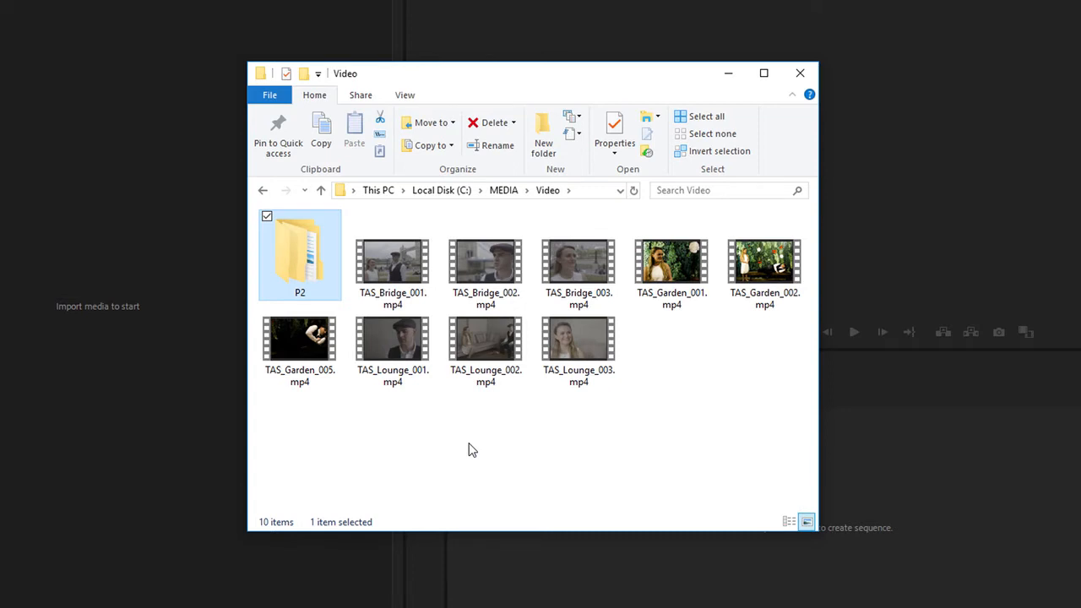
pyautogui.rightClick(342, 431)
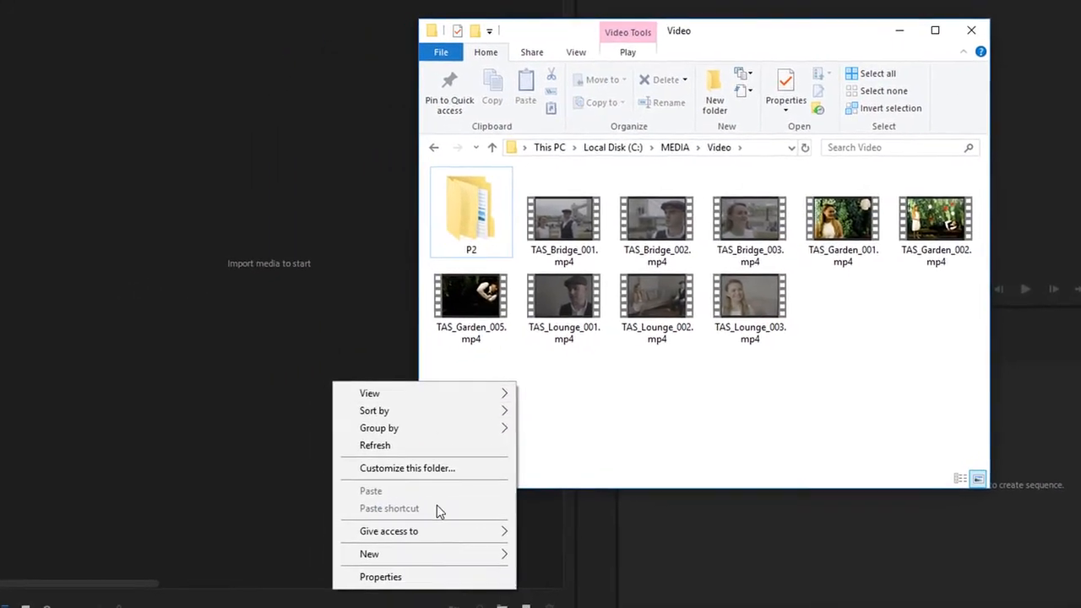
pyautogui.moveTo(490, 554)
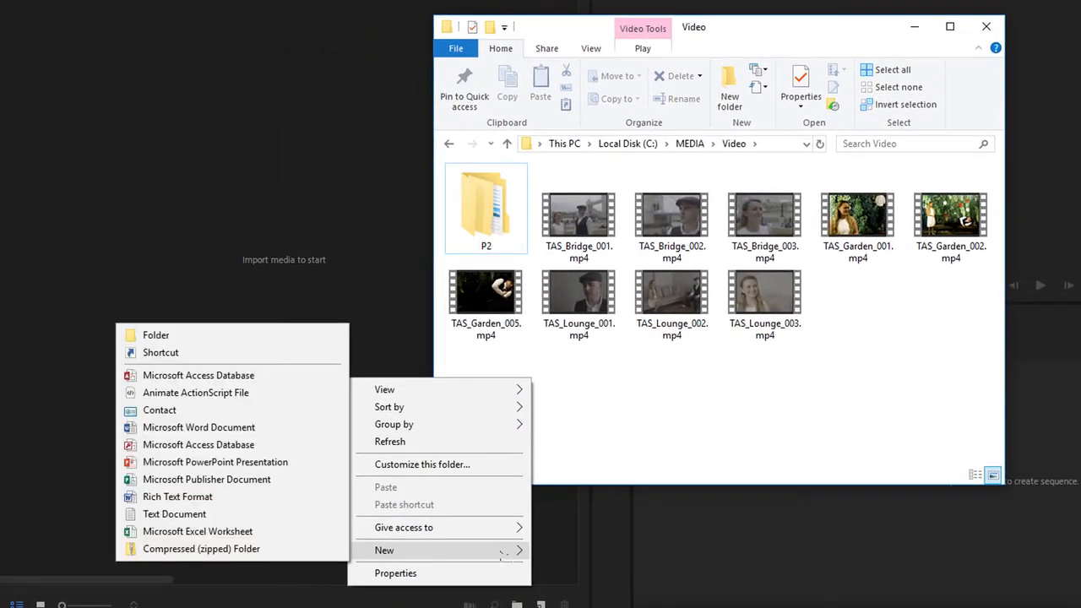
pyautogui.click(278, 337)
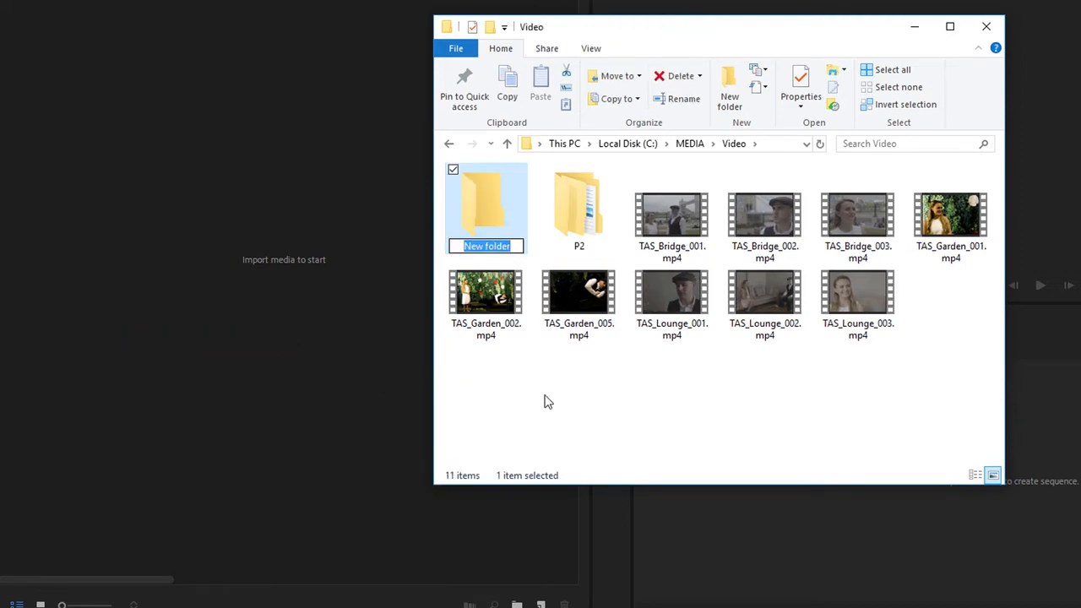
pyautogui.write('Garden')
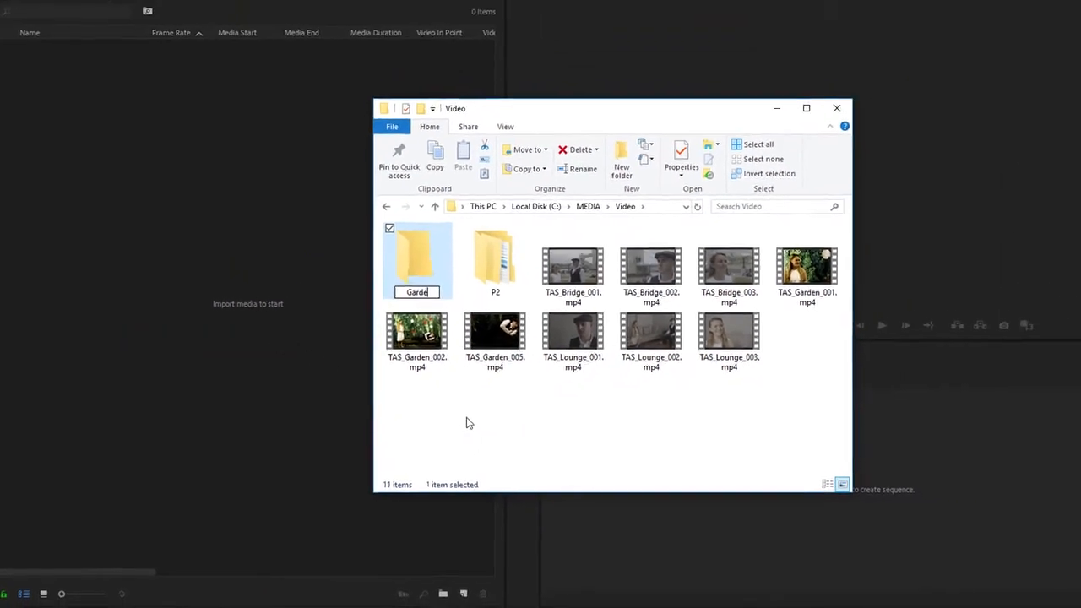
pyautogui.press('Return')
pyautogui.press('Down')
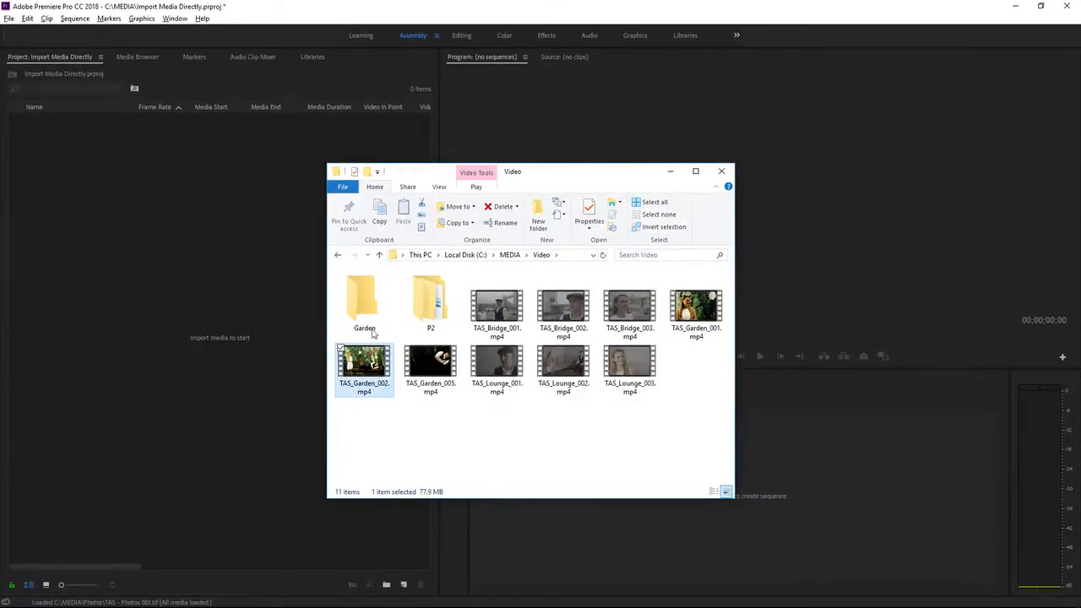
pyautogui.moveTo(694, 309); pyautogui.dragTo(367, 316)
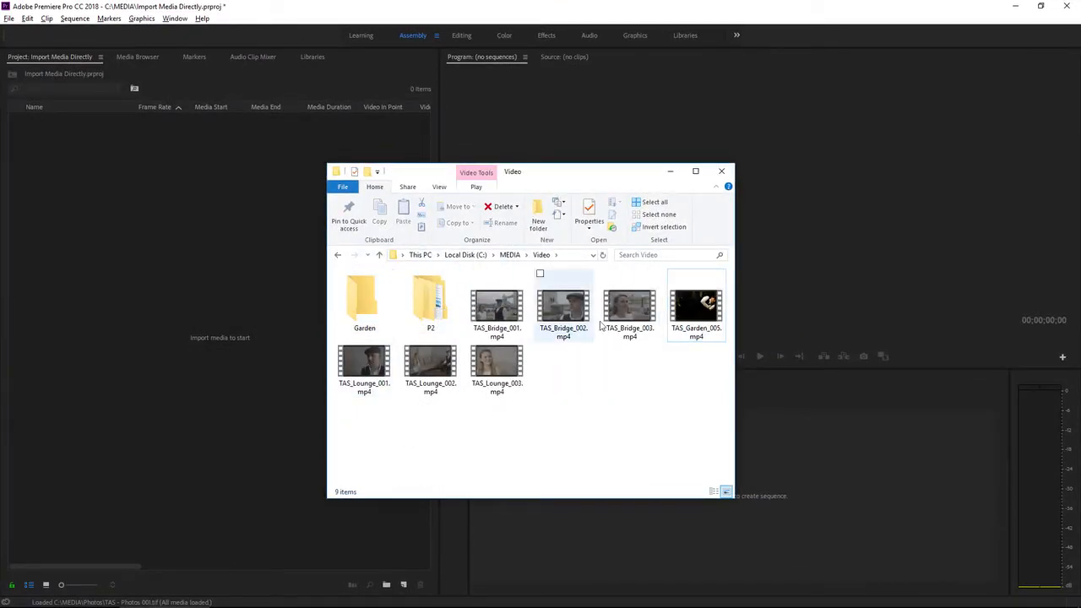
pyautogui.moveTo(692, 310); pyautogui.dragTo(397, 309)
# Create a new folder named Bridge and move the three TAS_Bridge clips into it.
pyautogui.rightClick(504, 393)
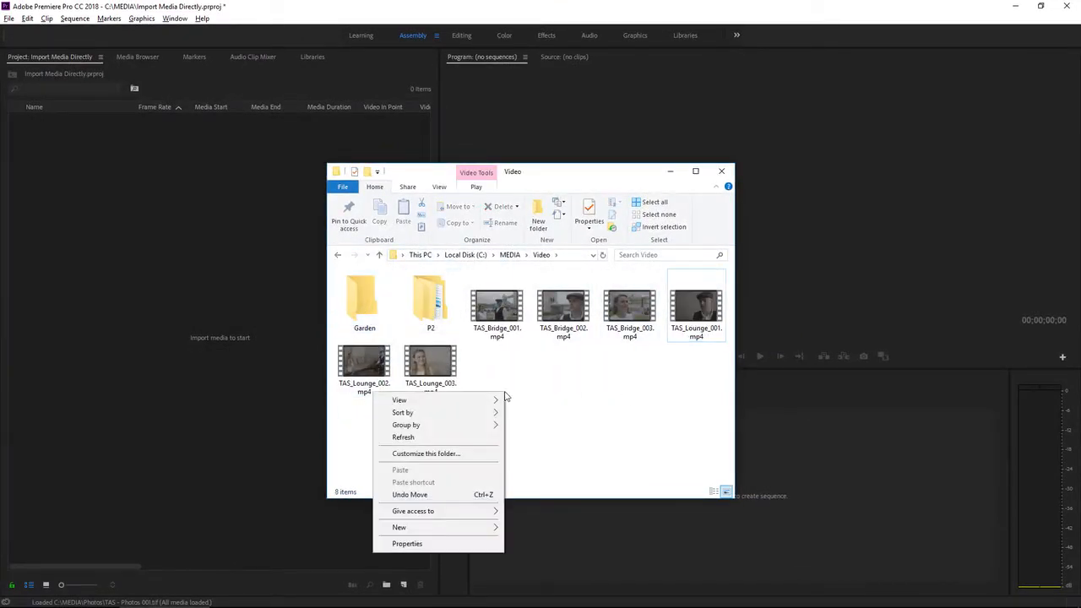
pyautogui.moveTo(439, 527)
pyautogui.click(282, 377)
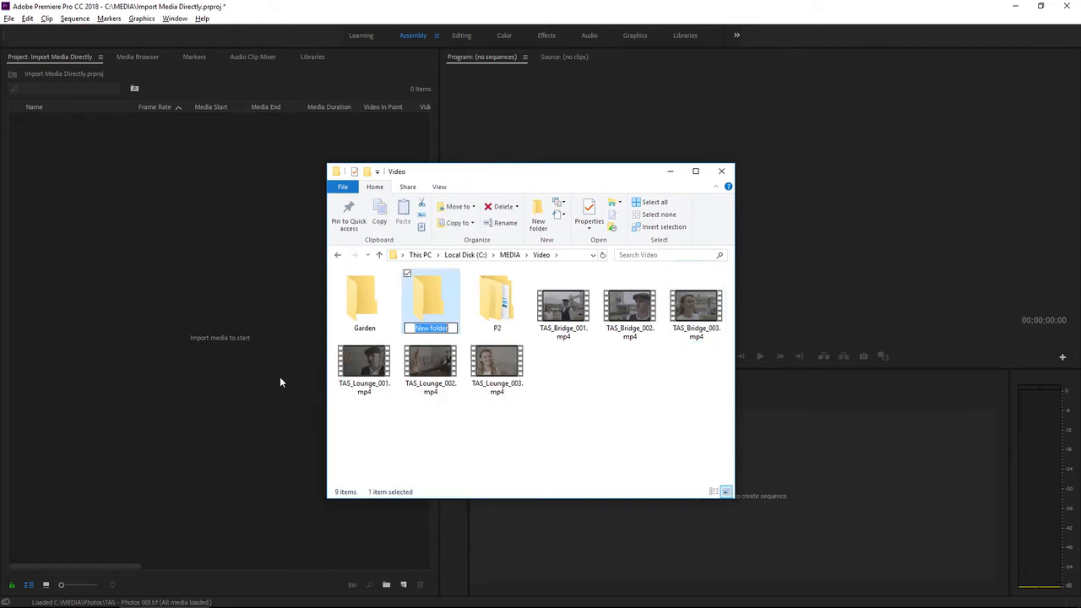
pyautogui.write('Bridge')
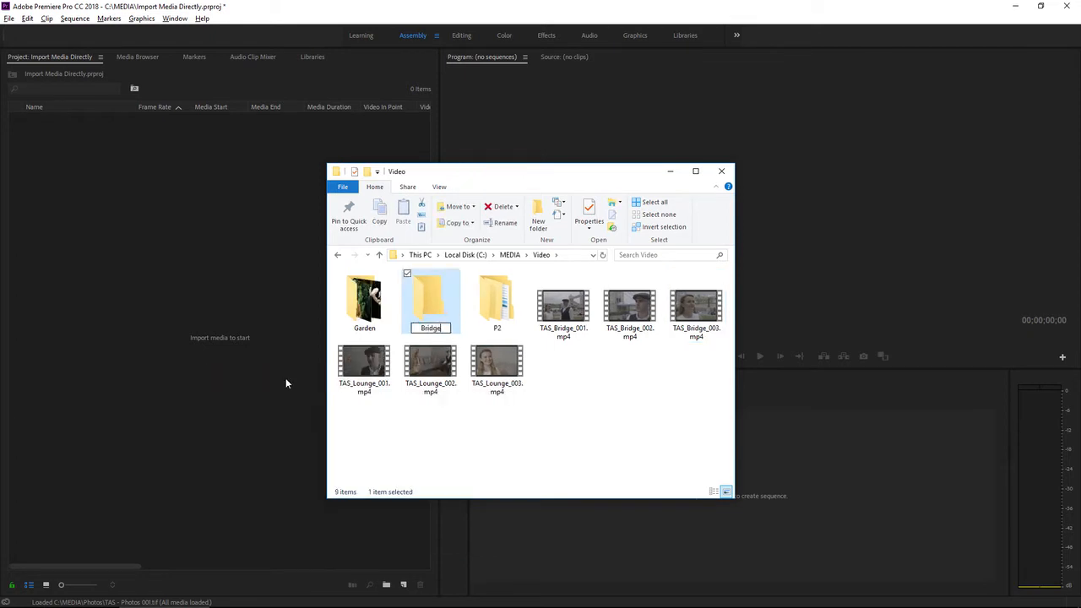
pyautogui.press('Return')
pyautogui.moveTo(703, 374); pyautogui.dragTo(364, 299)
# Create a new folder named Lounge and move the three TAS_Lounge clips into it.
pyautogui.rightClick(424, 369)
pyautogui.moveTo(521, 507)
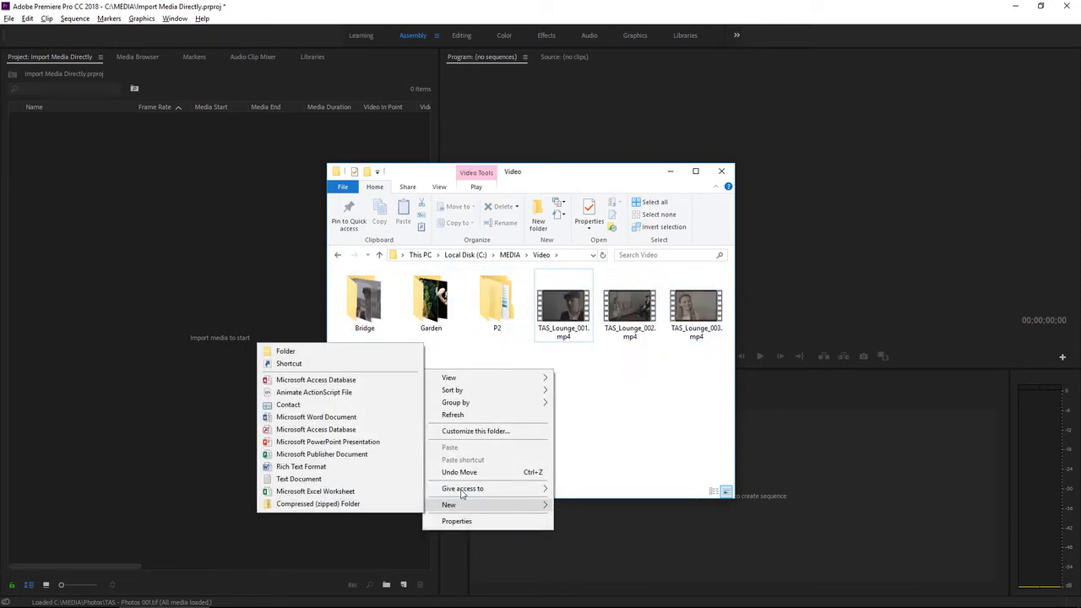
pyautogui.click(323, 351)
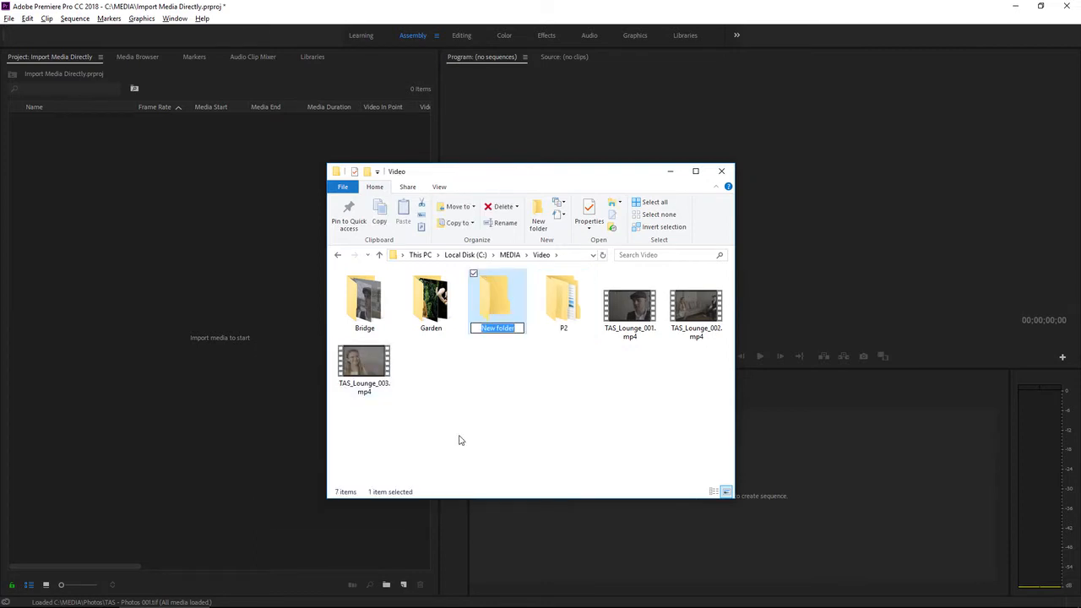
pyautogui.write('Lounge')
pyautogui.press('Return')
pyautogui.moveTo(723, 364); pyautogui.dragTo(500, 304)
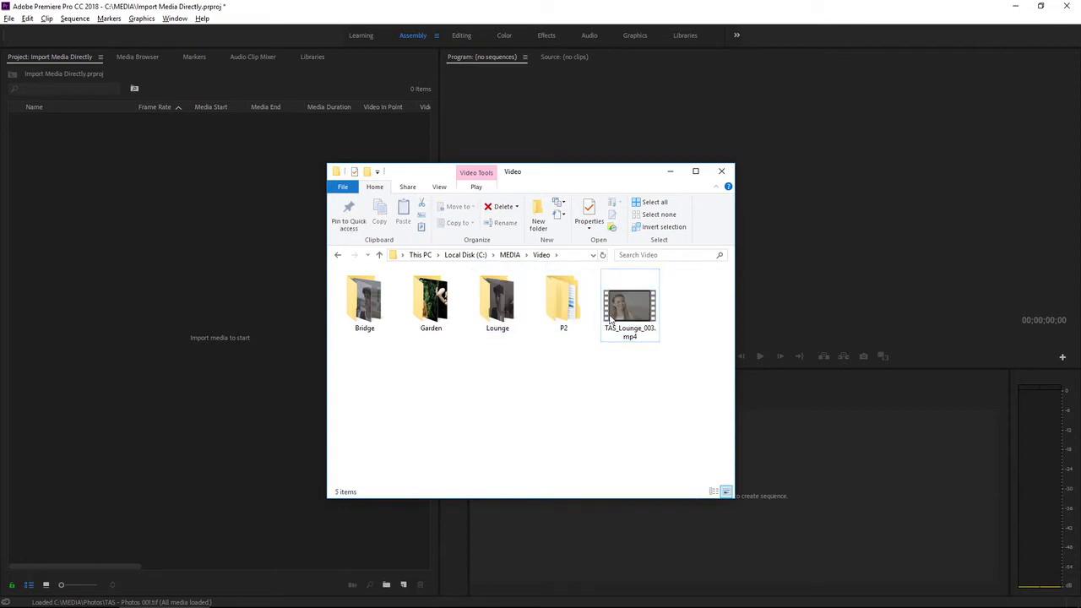
pyautogui.moveTo(610, 319); pyautogui.dragTo(498, 306)
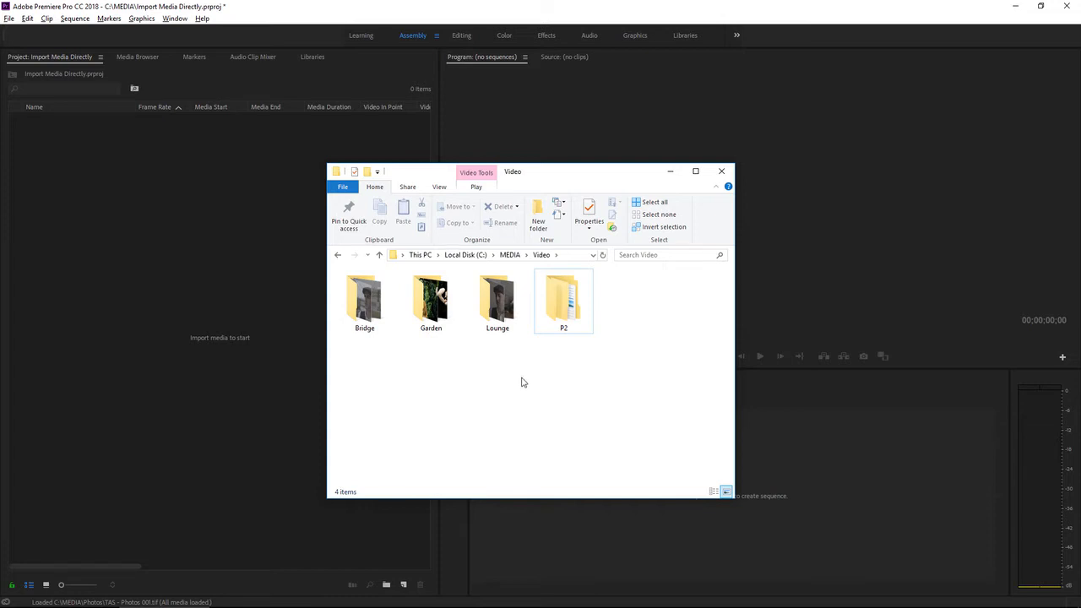
# Import the Bridge folder from MEDIA\Video into the Premiere project and expand its bin.
pyautogui.click(236, 276)
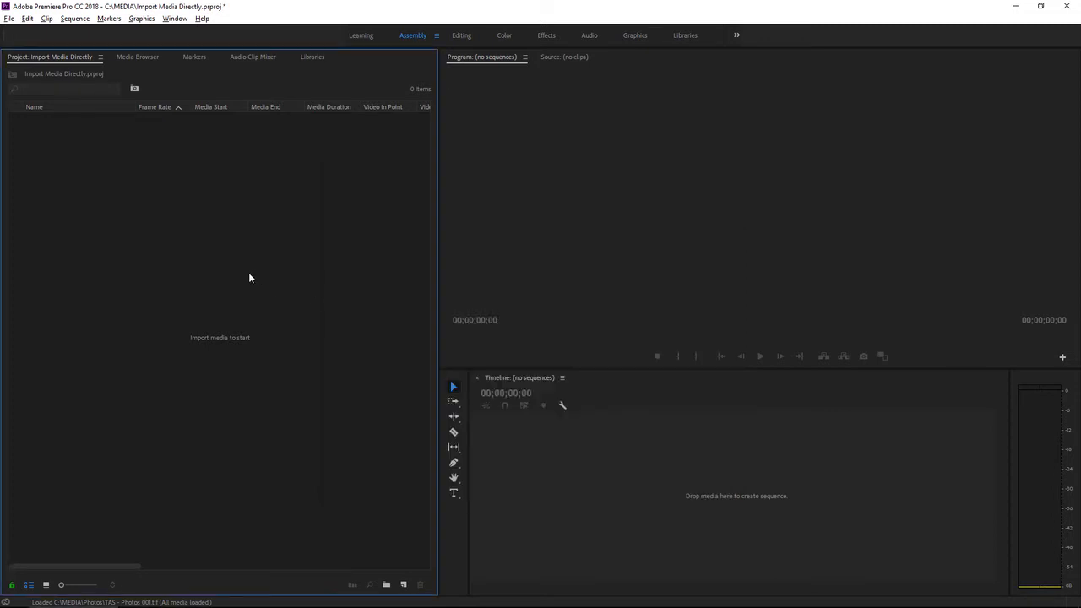
pyautogui.click(10, 18)
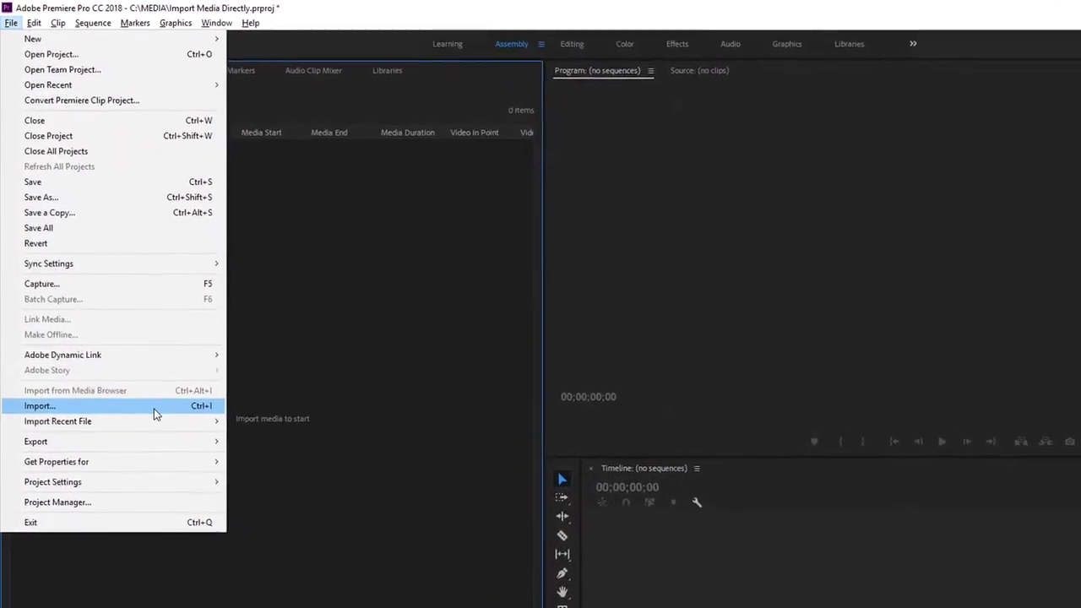
pyautogui.click(159, 431)
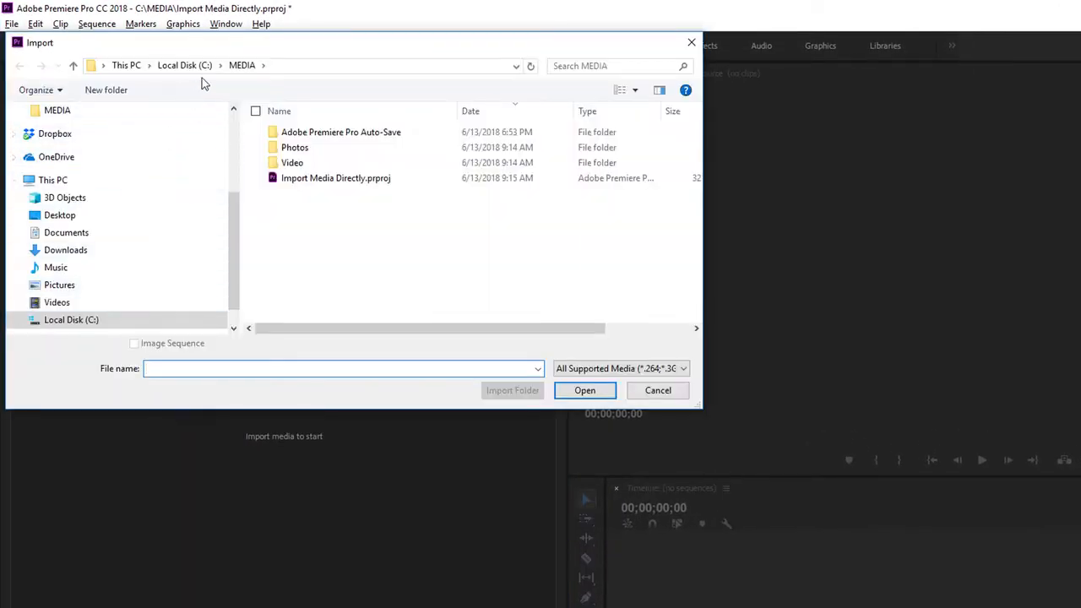
pyautogui.doubleClick(287, 163)
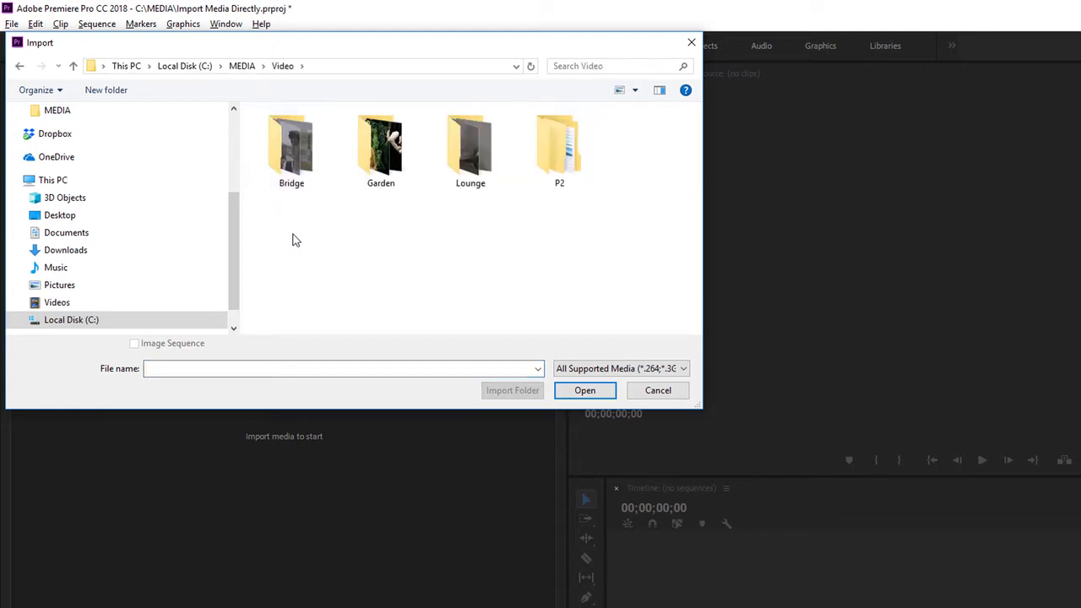
pyautogui.click(296, 165)
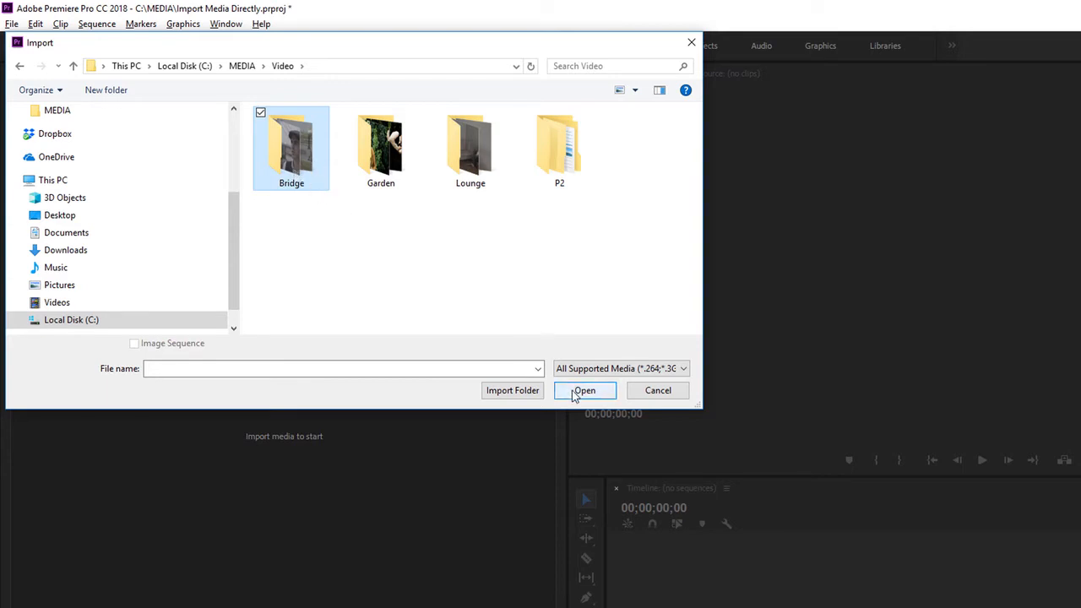
pyautogui.click(513, 391)
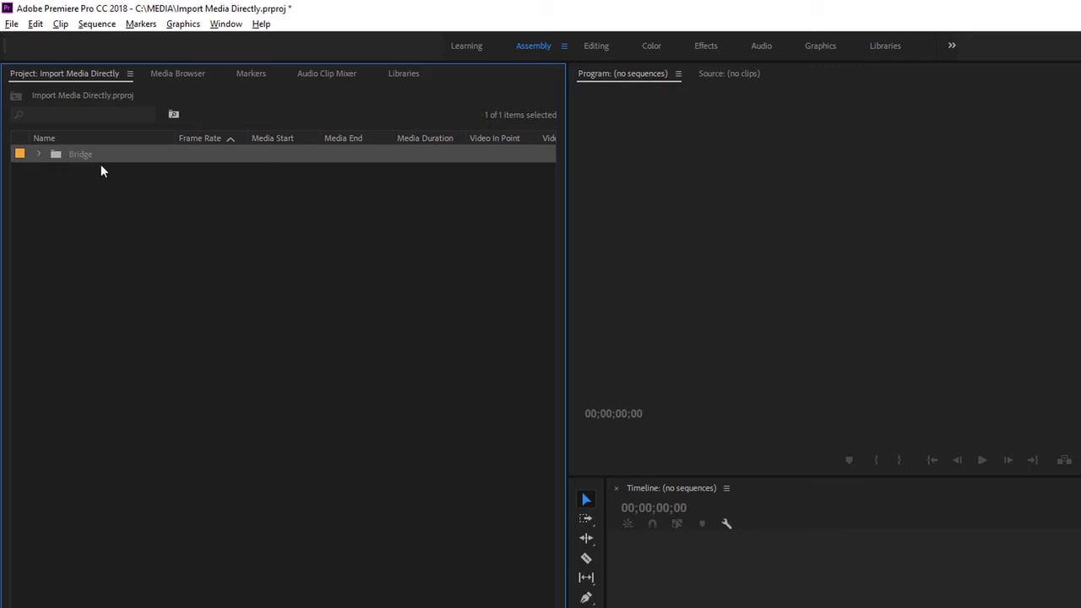
pyautogui.click(38, 154)
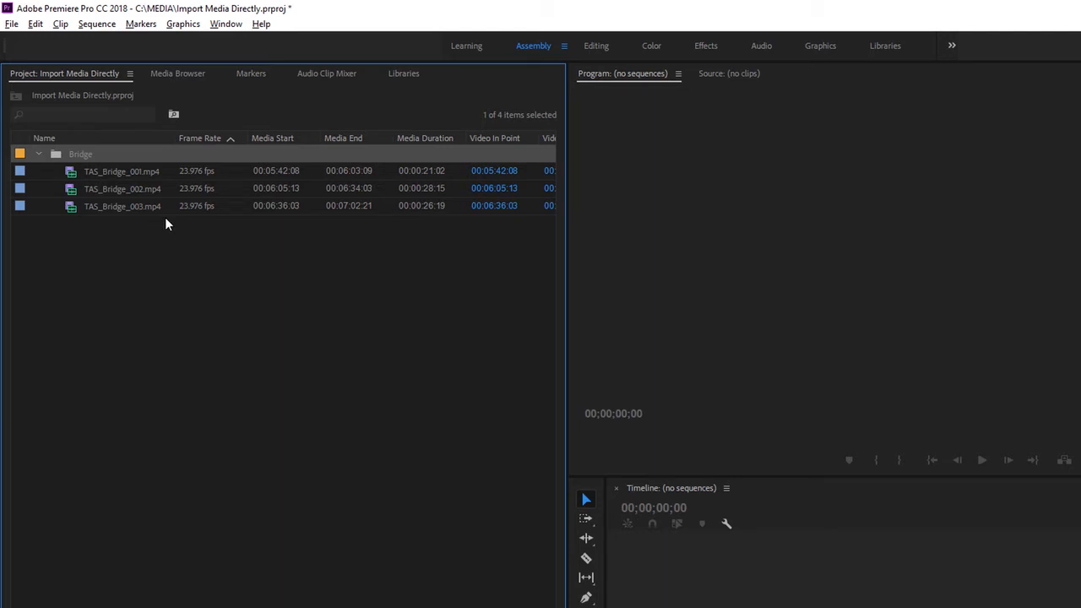
# Import the P2 folder from MEDIA\Video into the project and dismiss the import dialog.
pyautogui.doubleClick(132, 293)
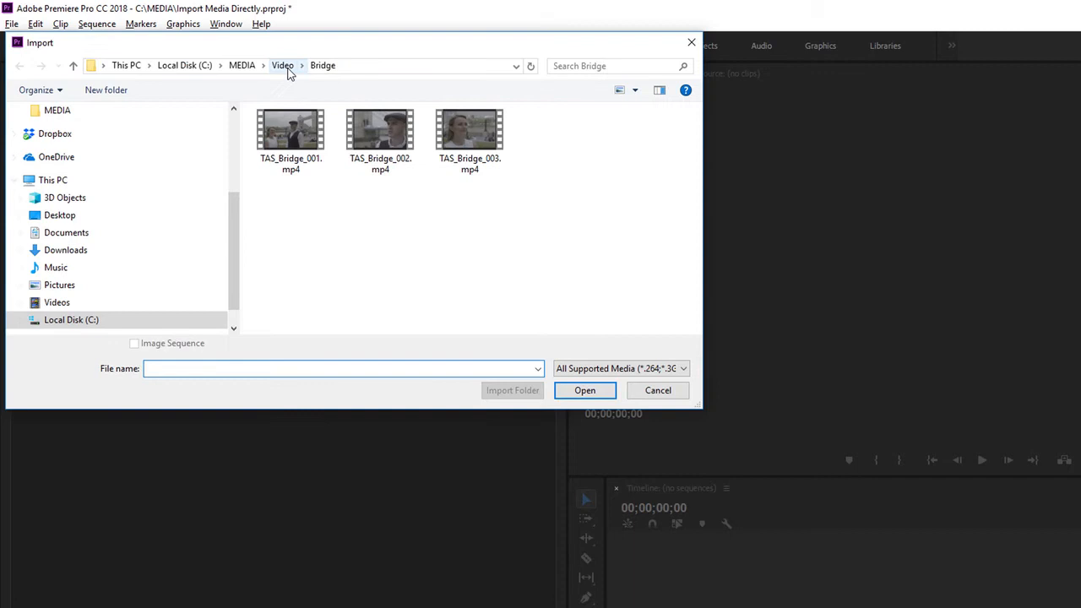
pyautogui.click(285, 67)
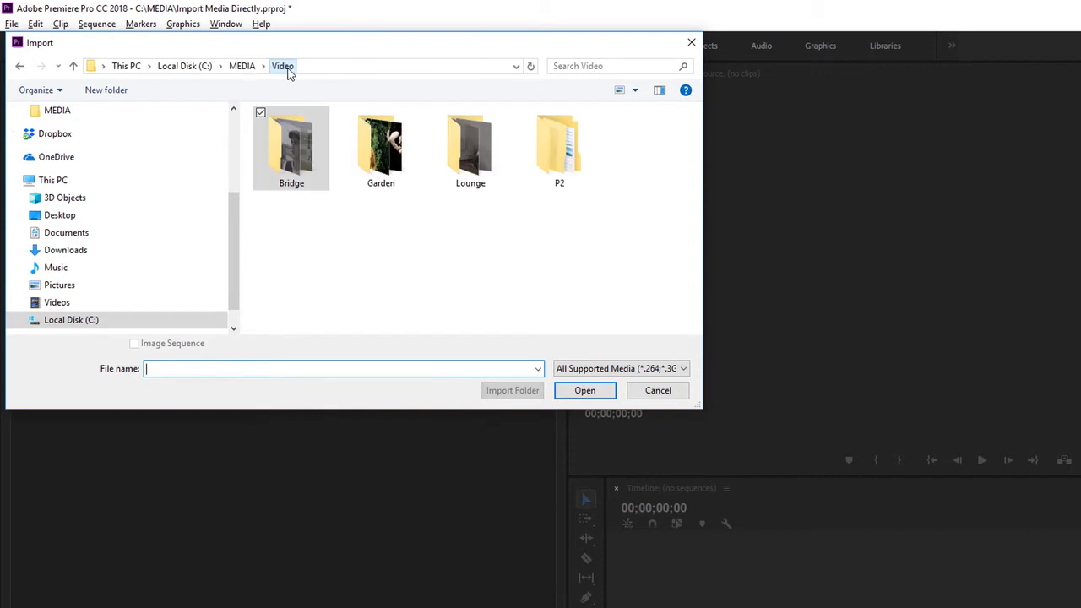
pyautogui.click(572, 160)
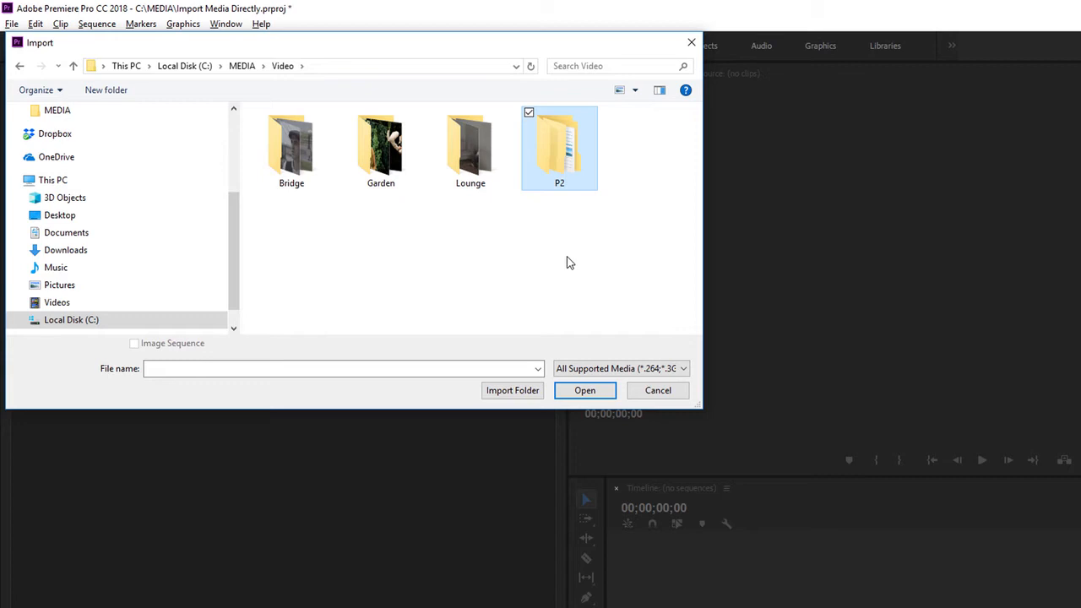
pyautogui.click(512, 391)
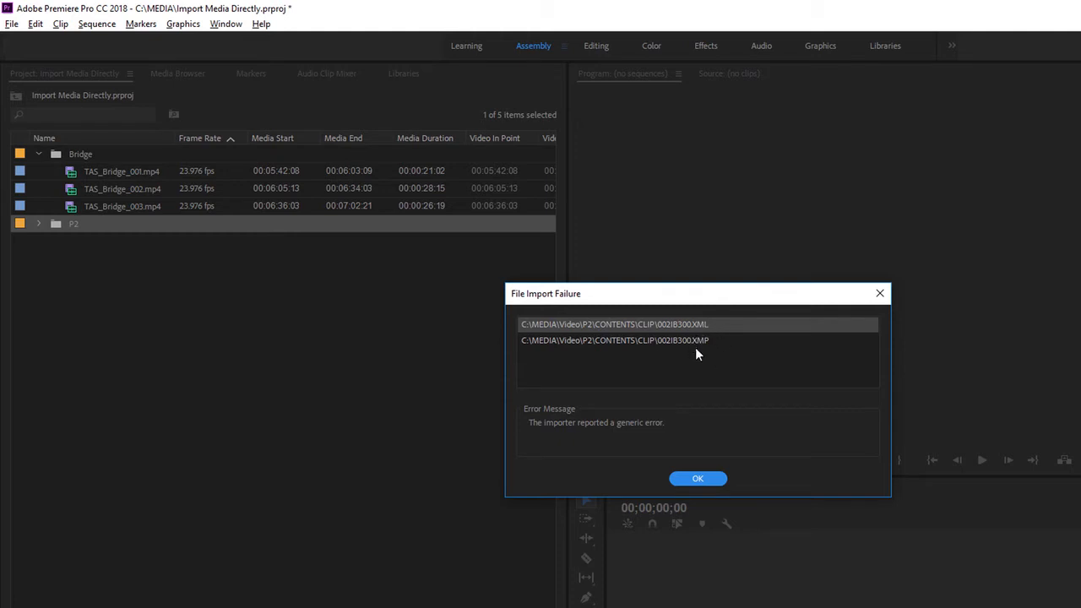
pyautogui.click(697, 479)
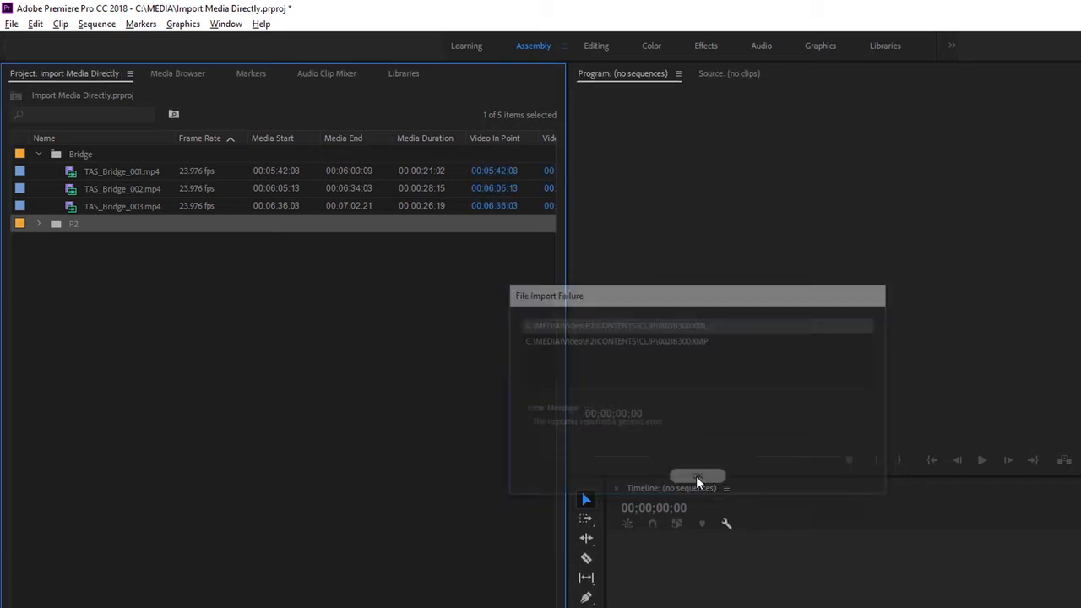
# Inspect the P2 bin's nested CONTENTS and AVCLIP folders, collapse it, and switch back to File Explorer.
pyautogui.click(39, 223)
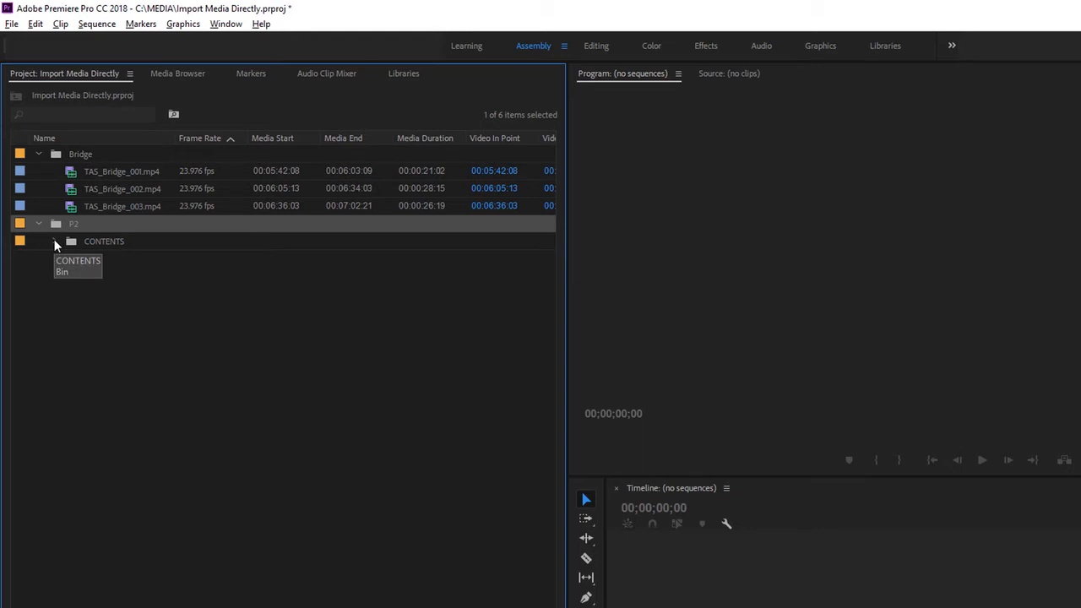
pyautogui.click(54, 241)
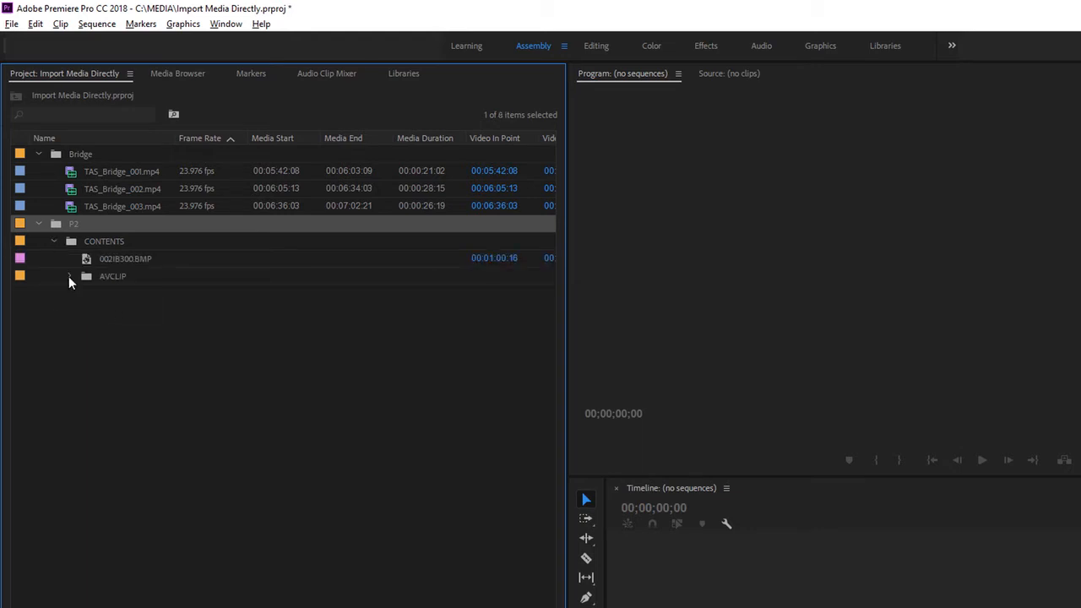
pyautogui.click(70, 278)
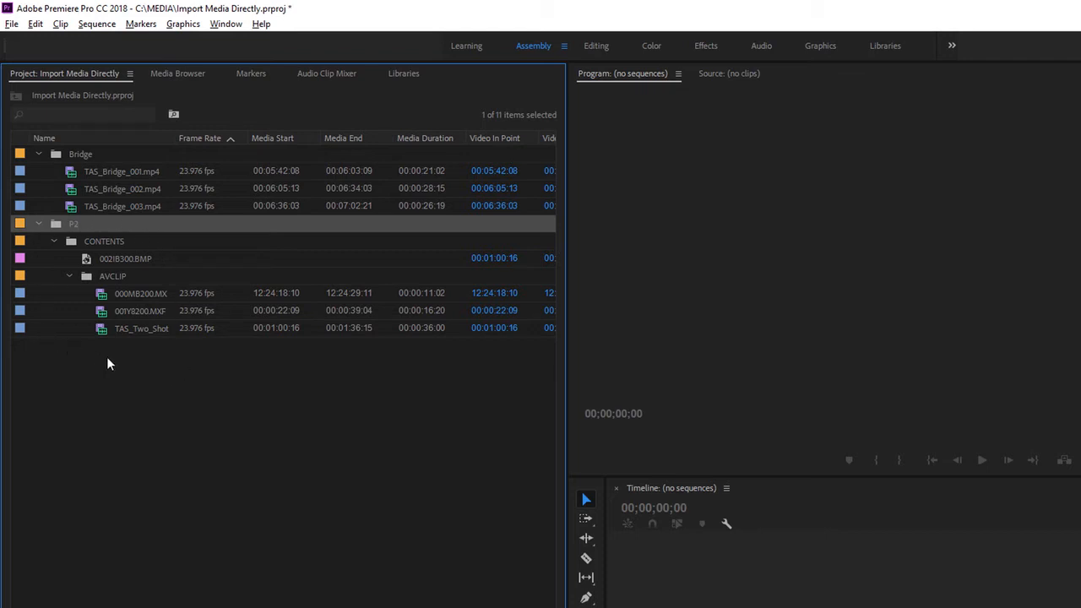
pyautogui.click(38, 223)
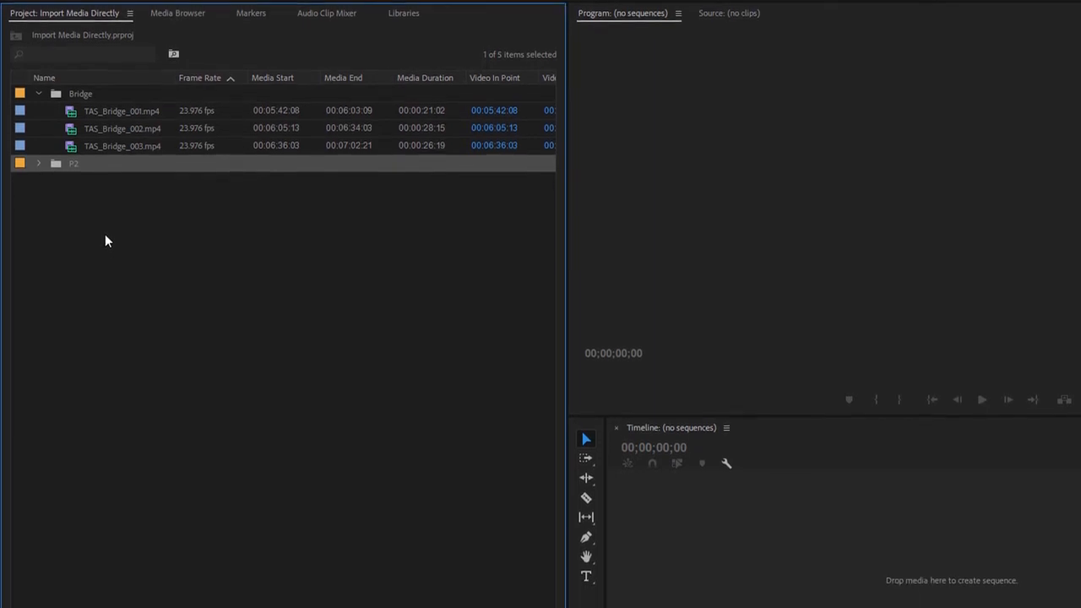
pyautogui.hotkey('alt', 'Tab')
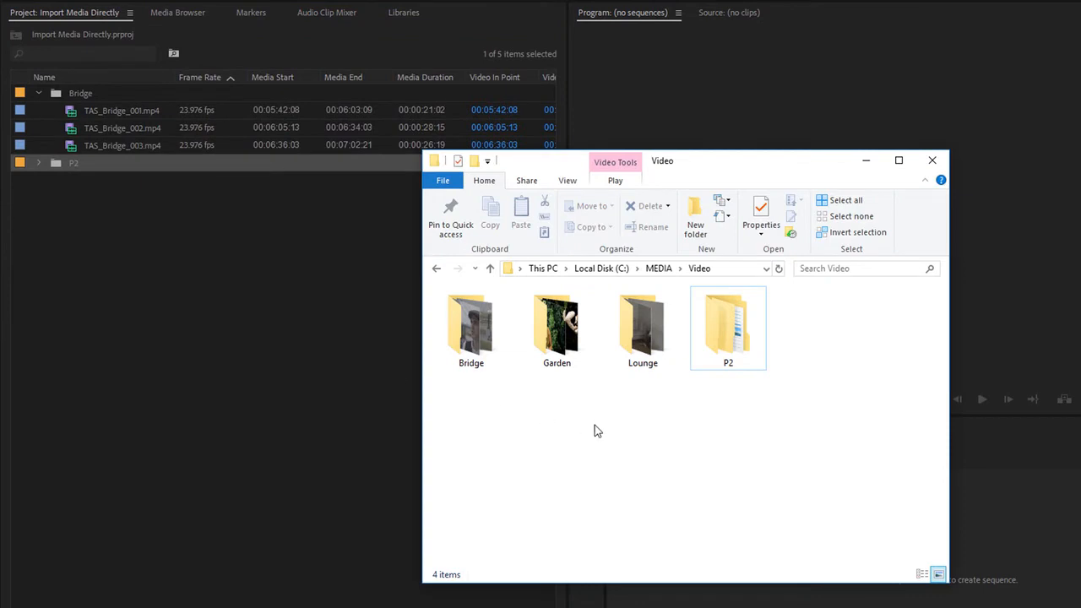
# Open the Garden folder and import only the TAS_Garden_002.mp4 clip into the project.
pyautogui.doubleClick(570, 347)
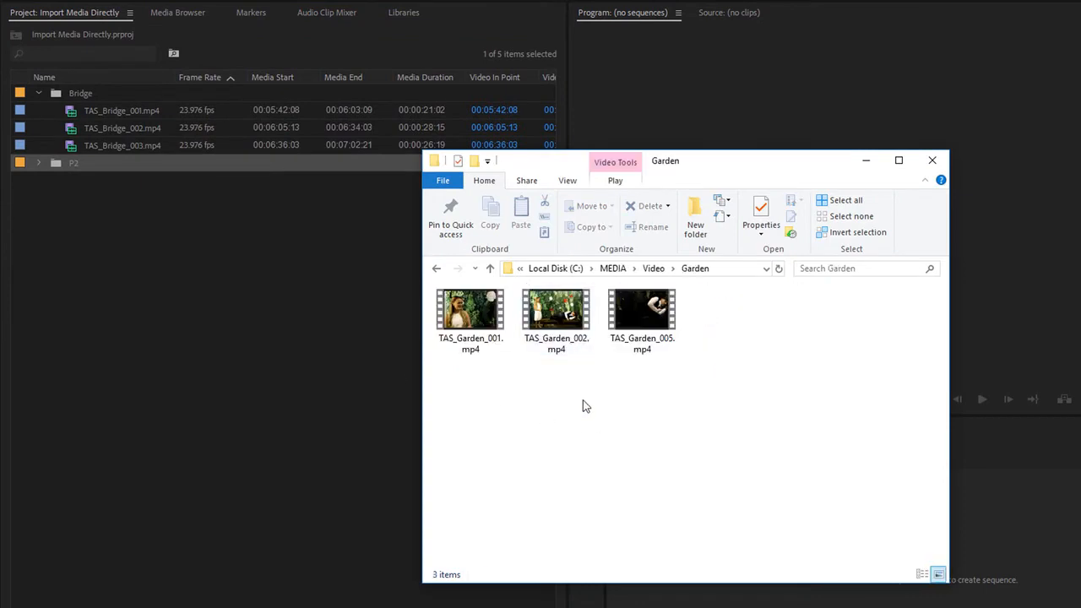
pyautogui.click(570, 323)
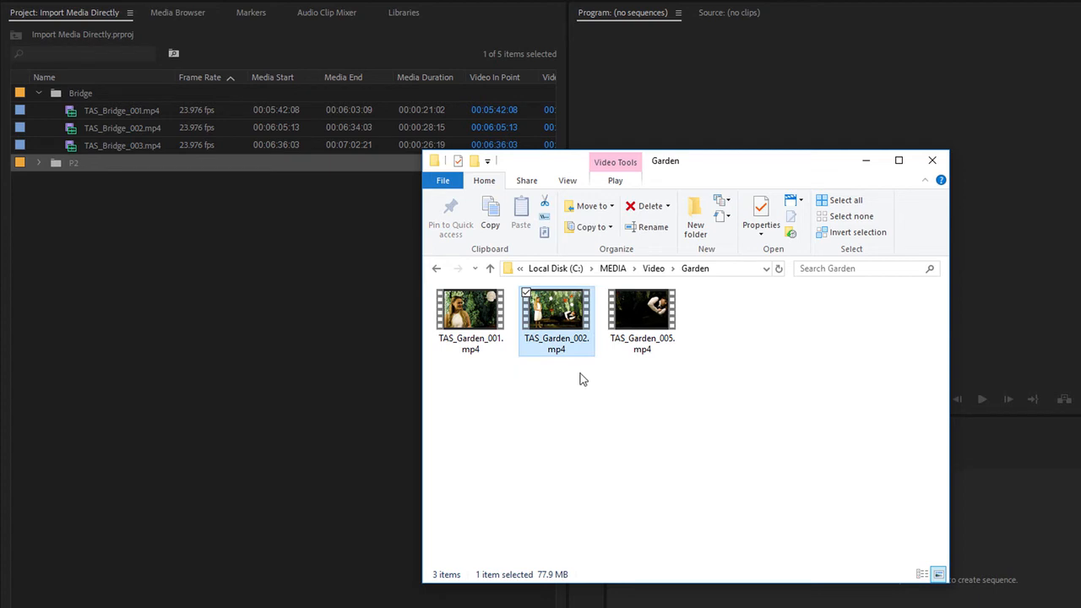
pyautogui.moveTo(566, 320); pyautogui.dragTo(294, 327)
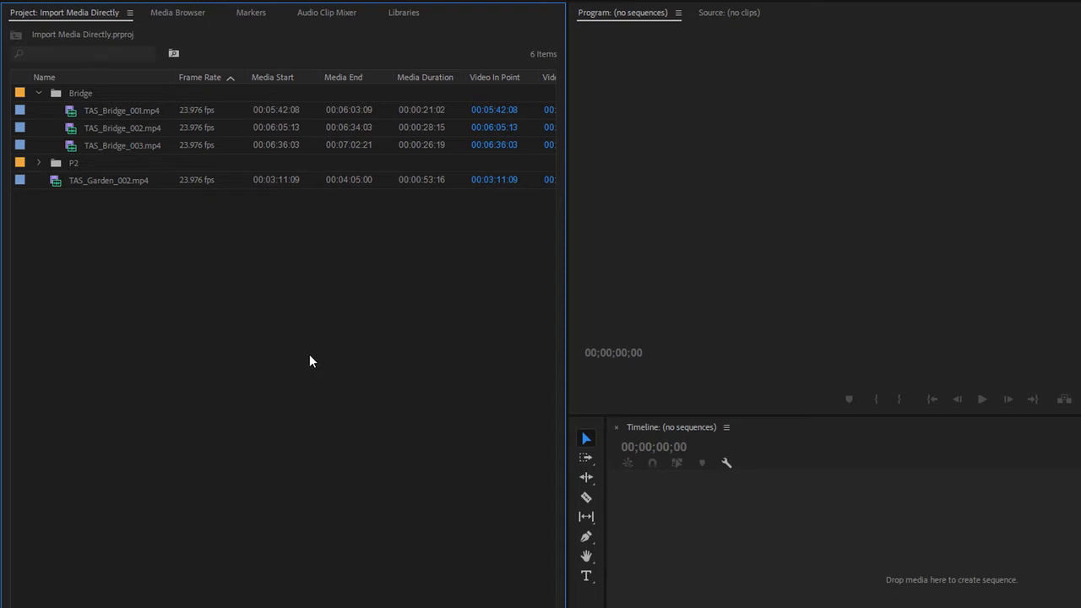
# Return to the MEDIA\Video folder, import the Garden folder into the project and expand its bin.
pyautogui.hotkey('alt', 'Tab')
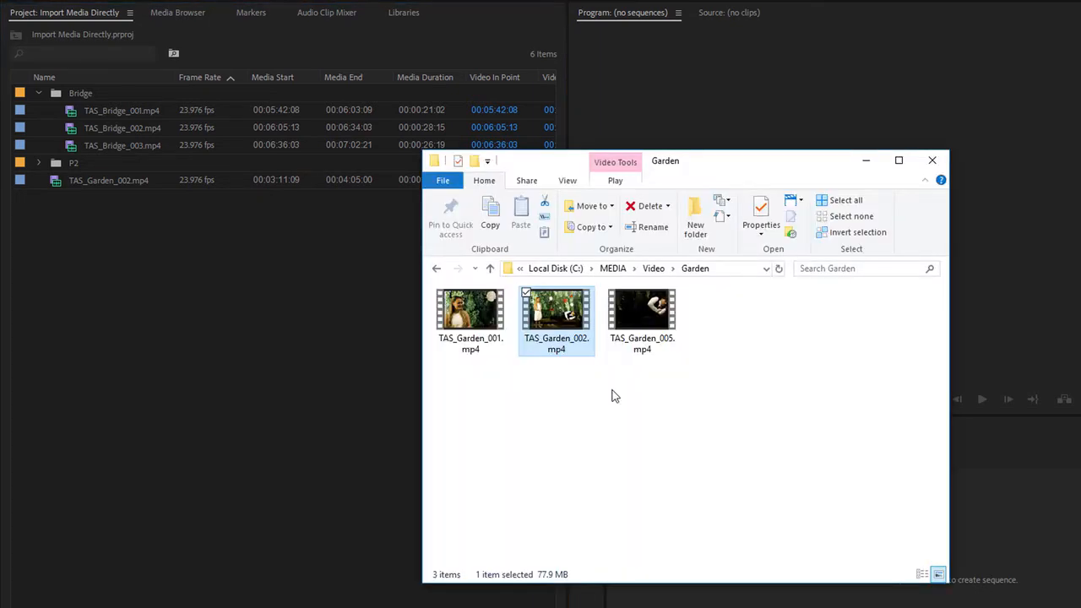
pyautogui.click(655, 269)
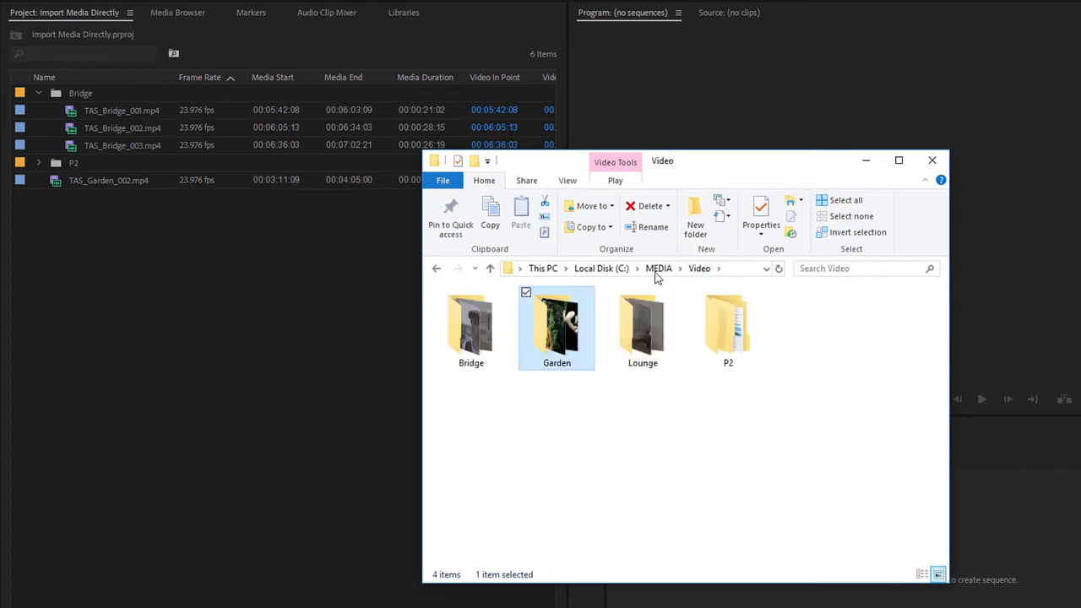
pyautogui.moveTo(566, 334); pyautogui.dragTo(239, 365)
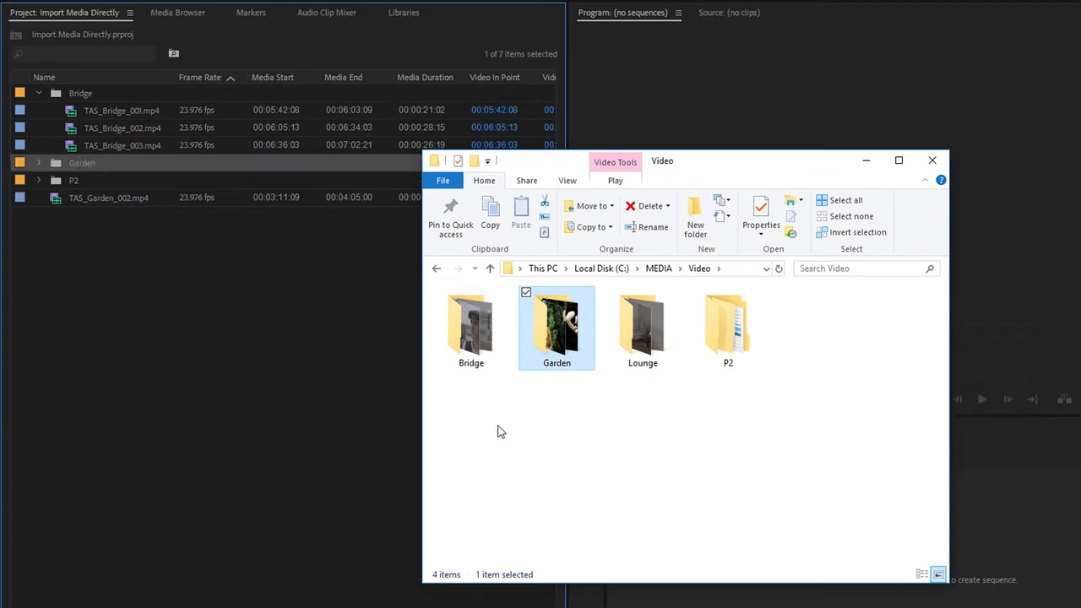
pyautogui.click(39, 160)
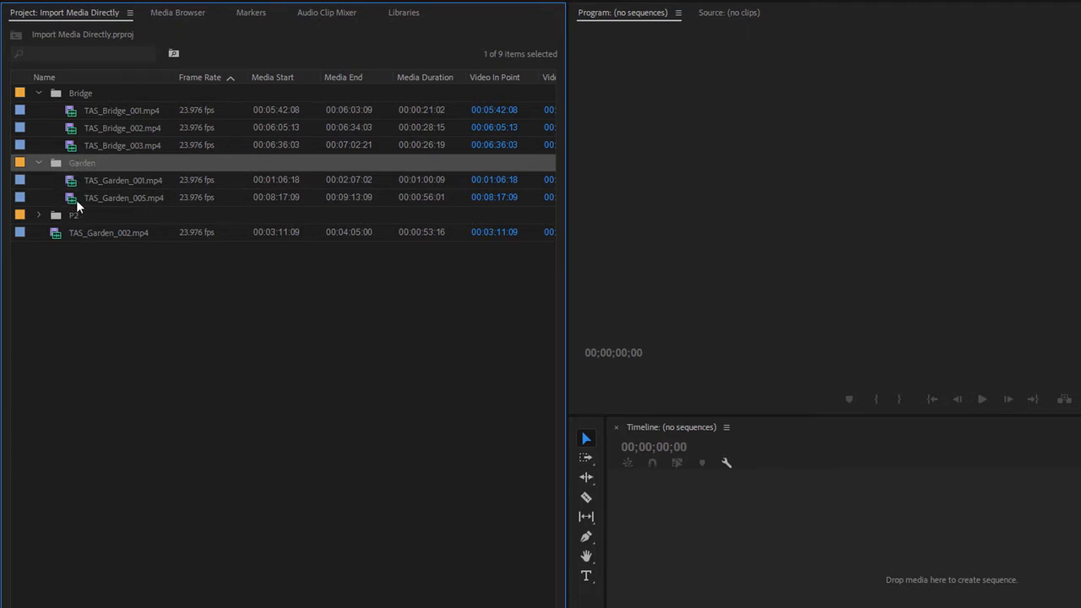
# Open the Media preferences to review the import options, then cancel the dialog.
pyautogui.click(199, 293)
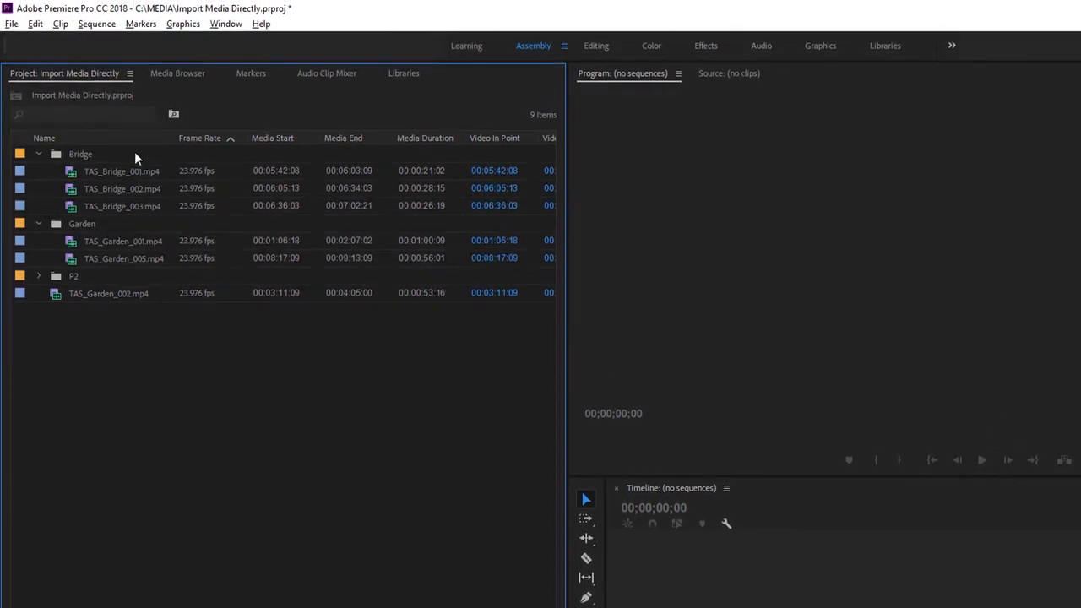
pyautogui.click(37, 24)
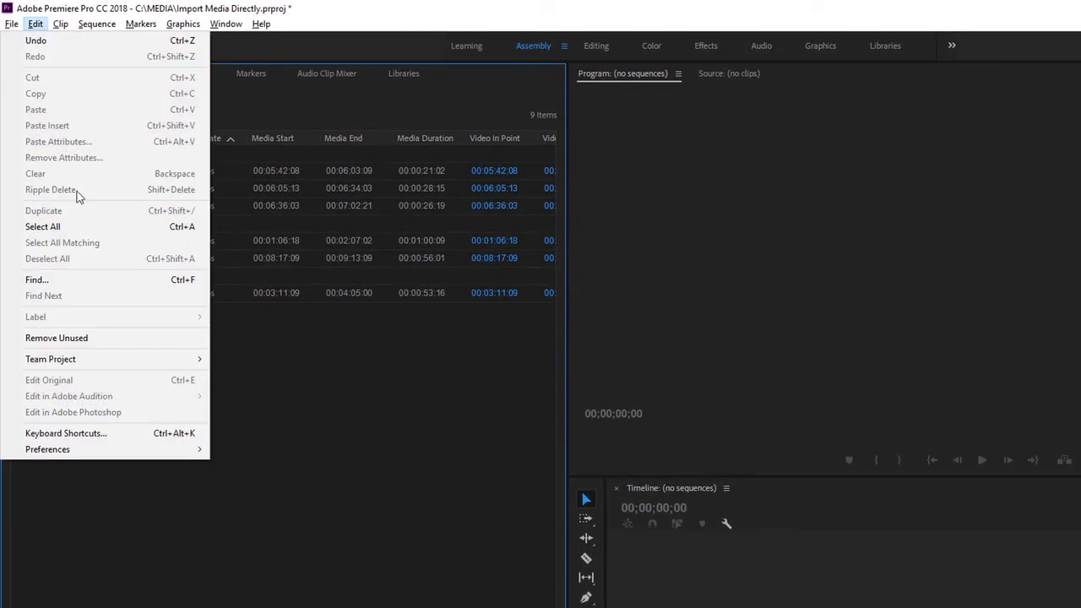
pyautogui.moveTo(173, 449)
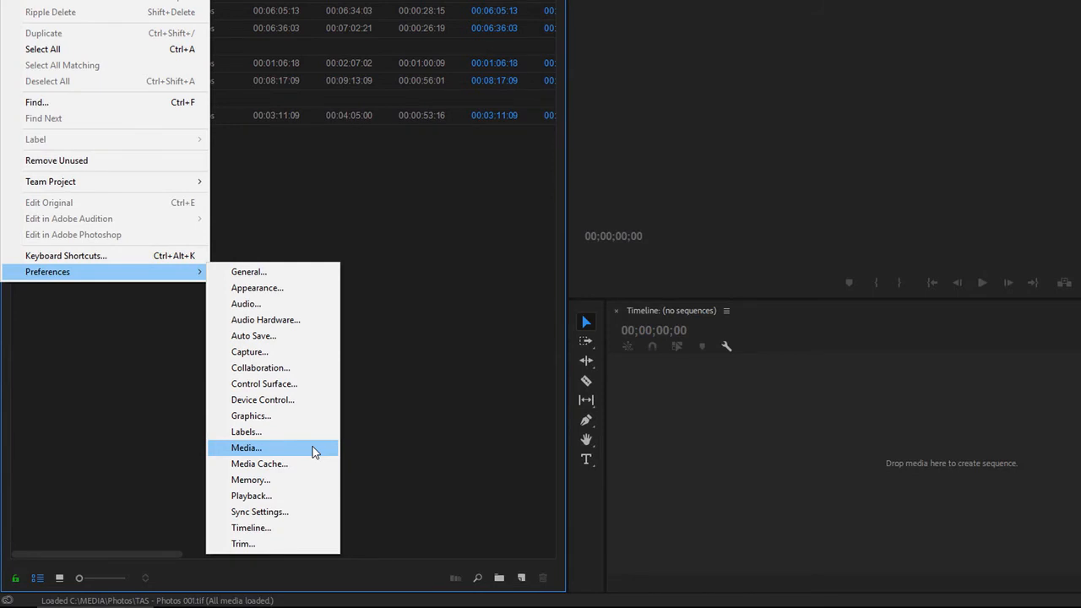
pyautogui.click(313, 451)
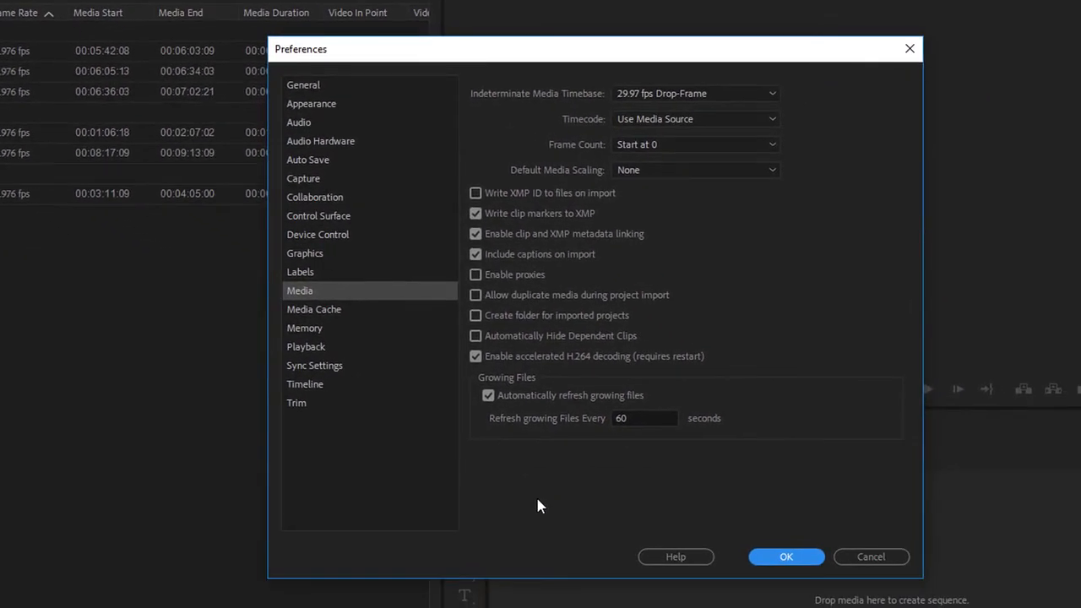
pyautogui.click(862, 557)
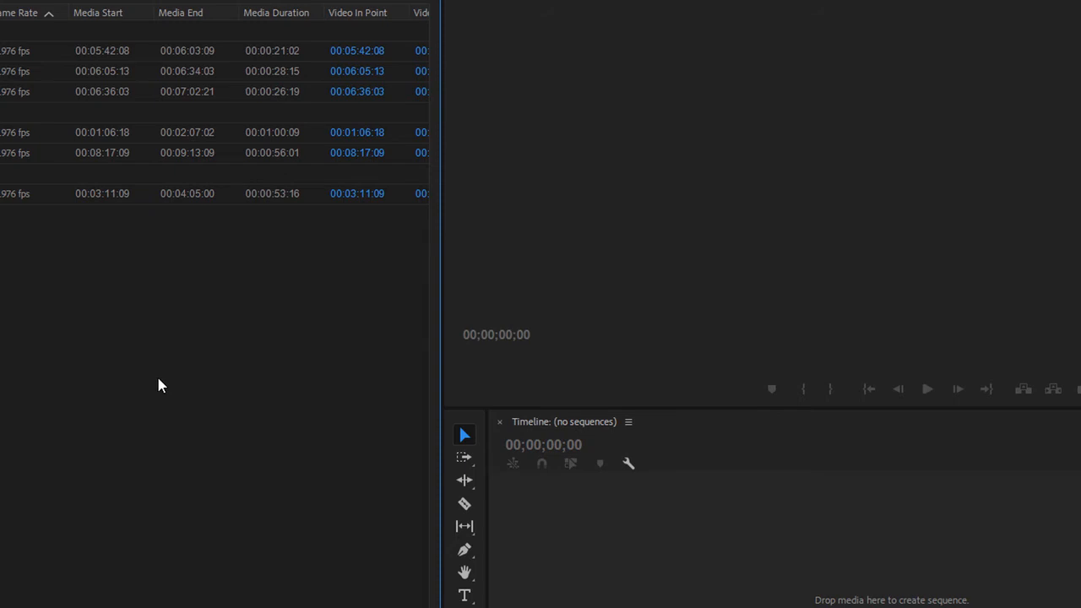
# Open the Lounge folder and drop TAS_Lounge_003.mp4 into the empty timeline to create a sequence from it.
pyautogui.hotkey('alt', 'Tab')
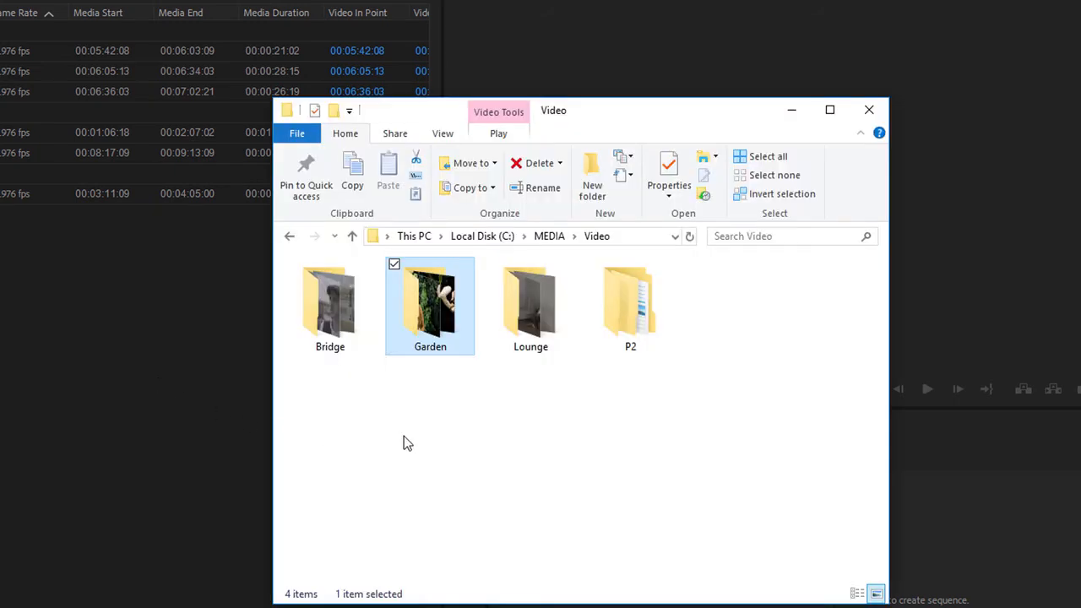
pyautogui.doubleClick(523, 339)
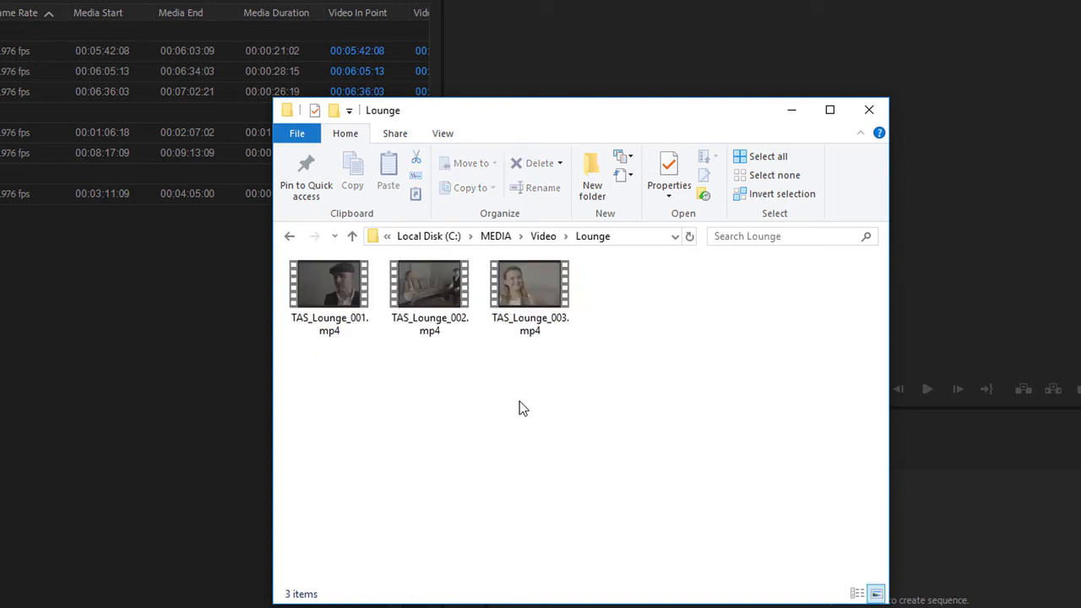
pyautogui.moveTo(519, 302); pyautogui.dragTo(968, 553)
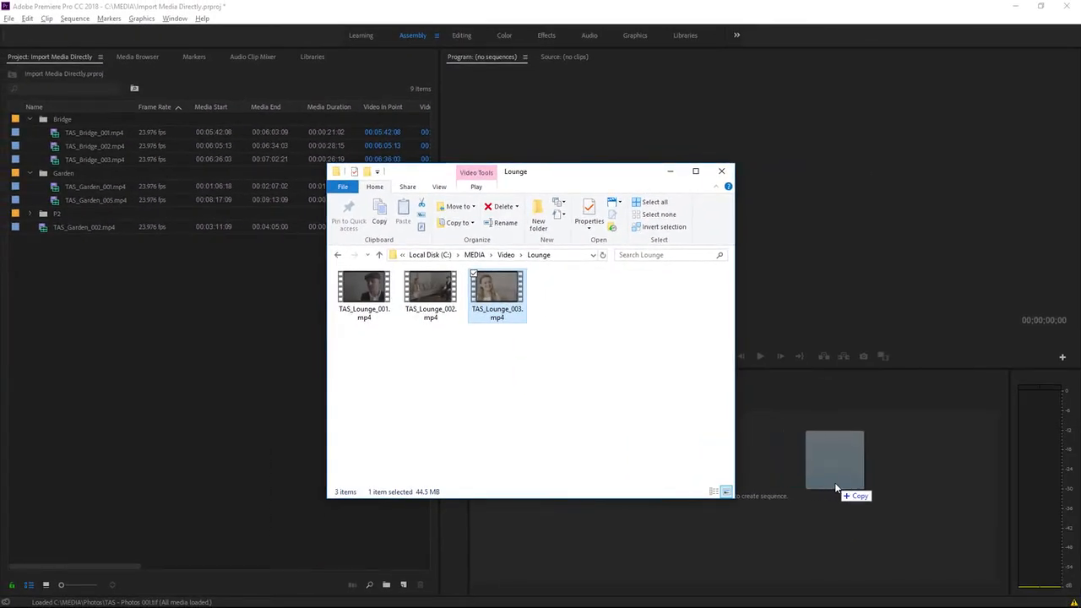
pyautogui.moveTo(834, 482); pyautogui.dragTo(836, 482)
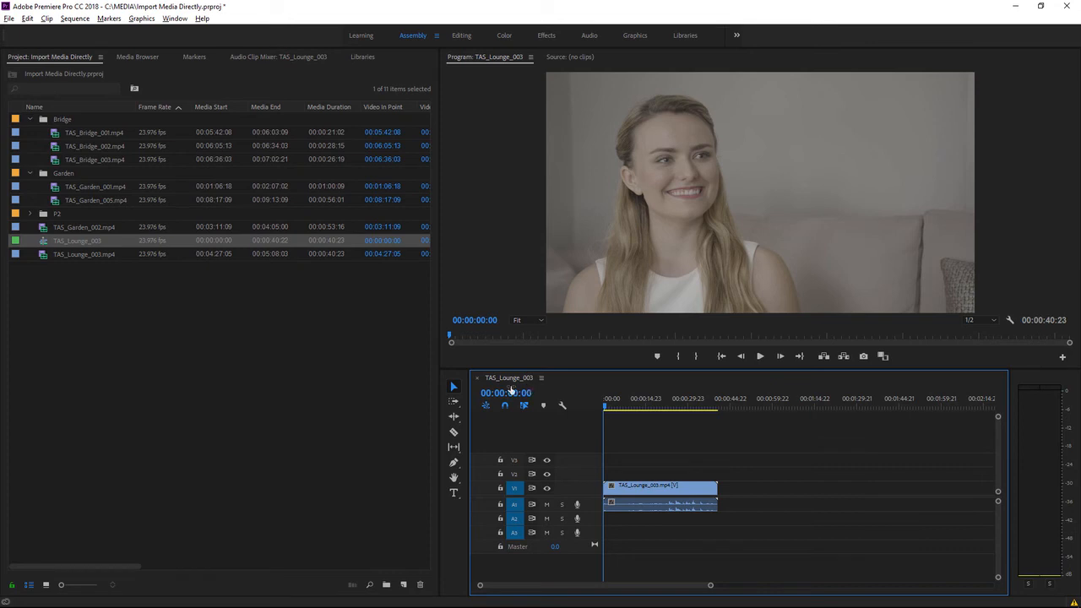
# Try to delete the TAS_Lounge_003.mp4 clip from the project, declining the warning about sequence references.
pyautogui.click(41, 241)
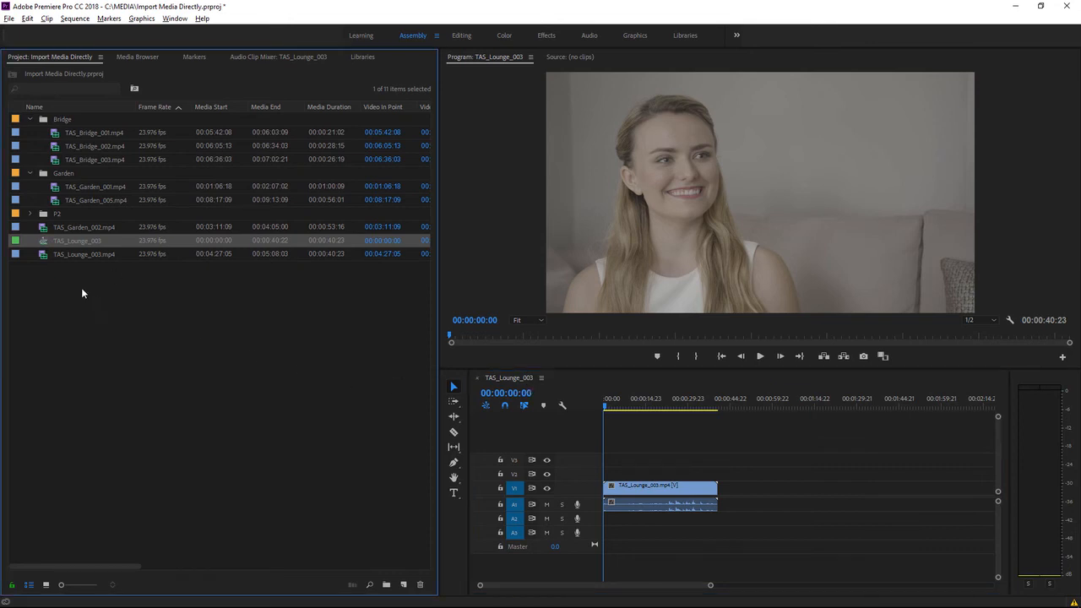
pyautogui.click(42, 254)
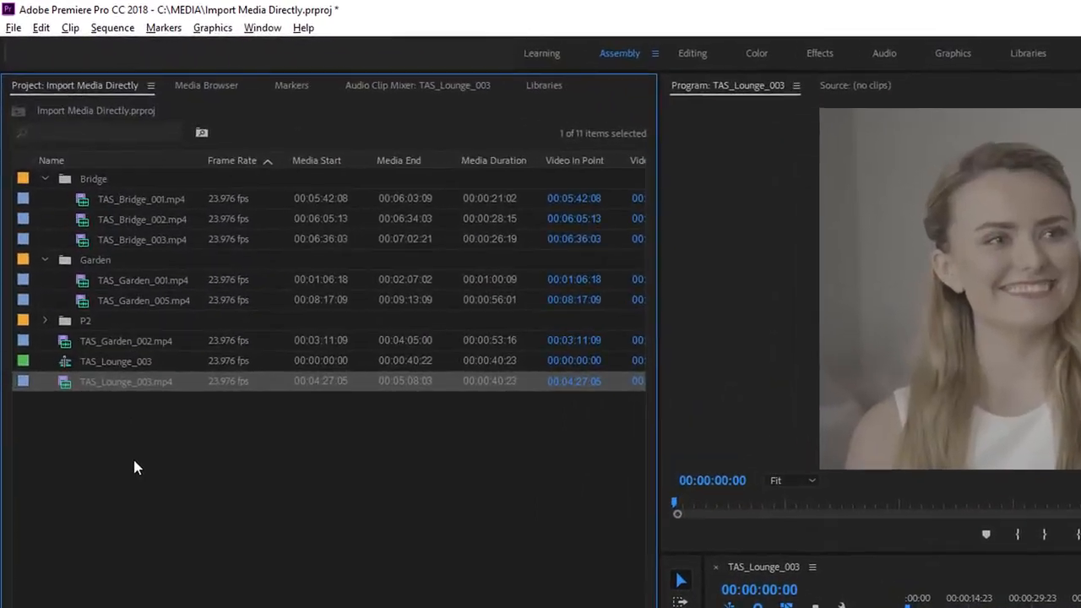
pyautogui.press('Delete')
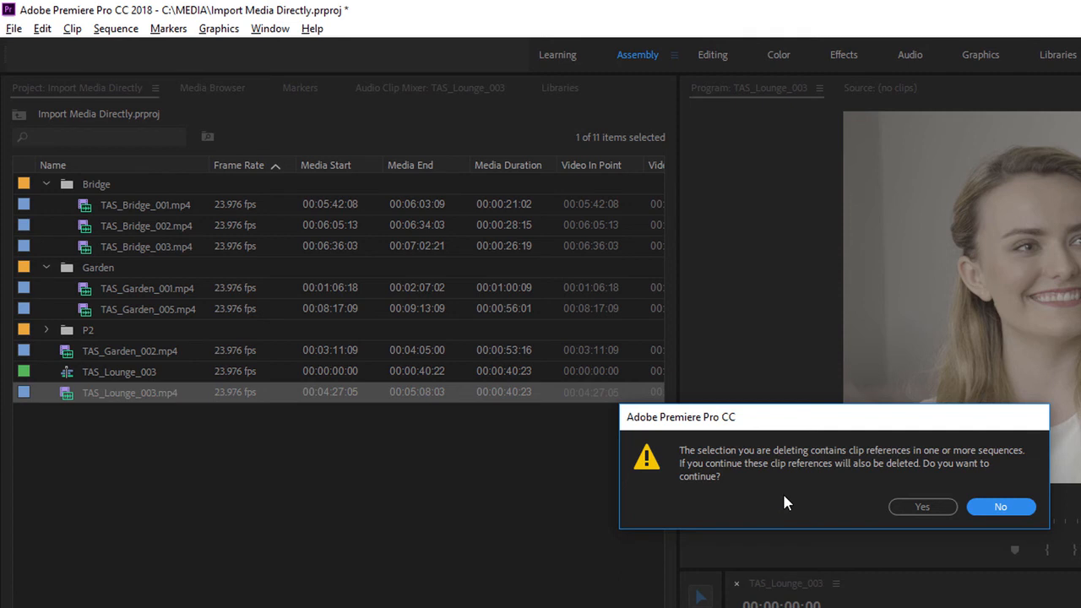
pyautogui.click(1025, 514)
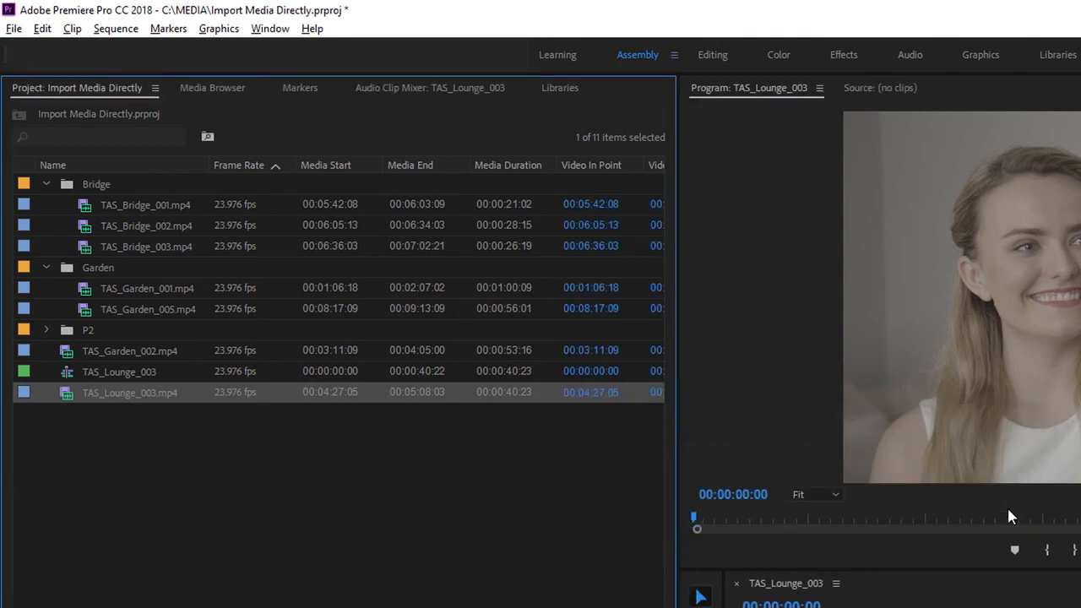
# Select every item in the project panel and delete them all.
pyautogui.click(236, 468)
pyautogui.moveTo(236, 468); pyautogui.dragTo(37, 174)
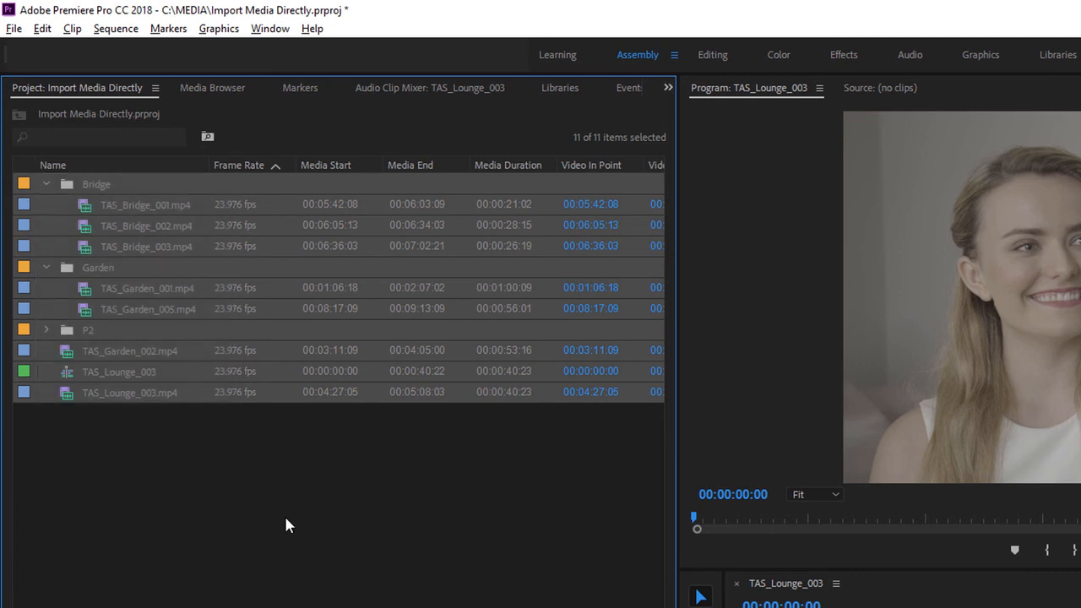
pyautogui.press('Delete')
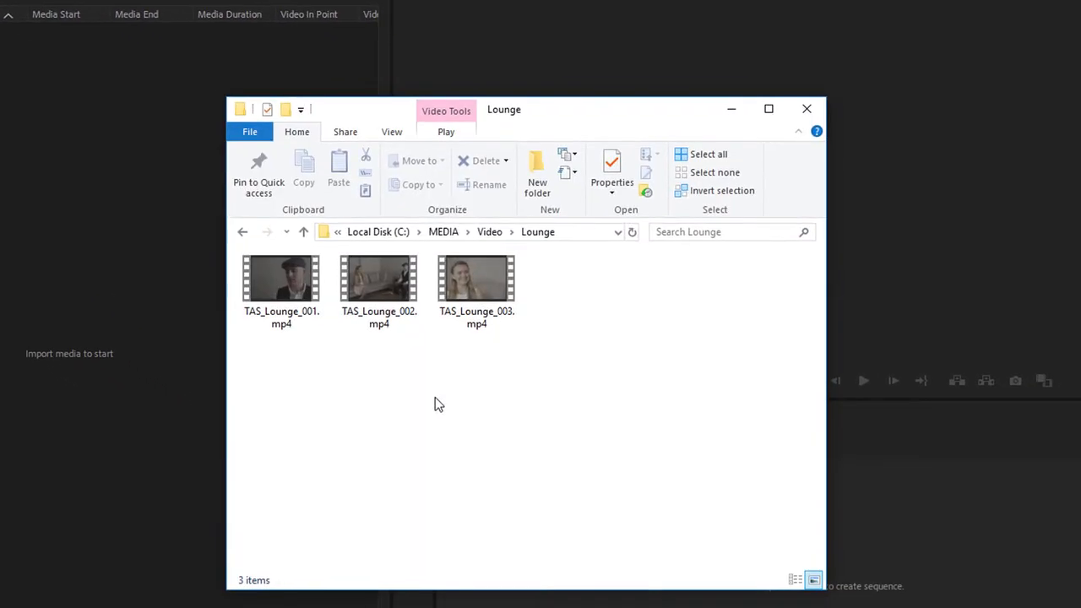
# Import the Video and Photos folders from MEDIA into the project and dismiss the import failure dialog.
pyautogui.click(443, 232)
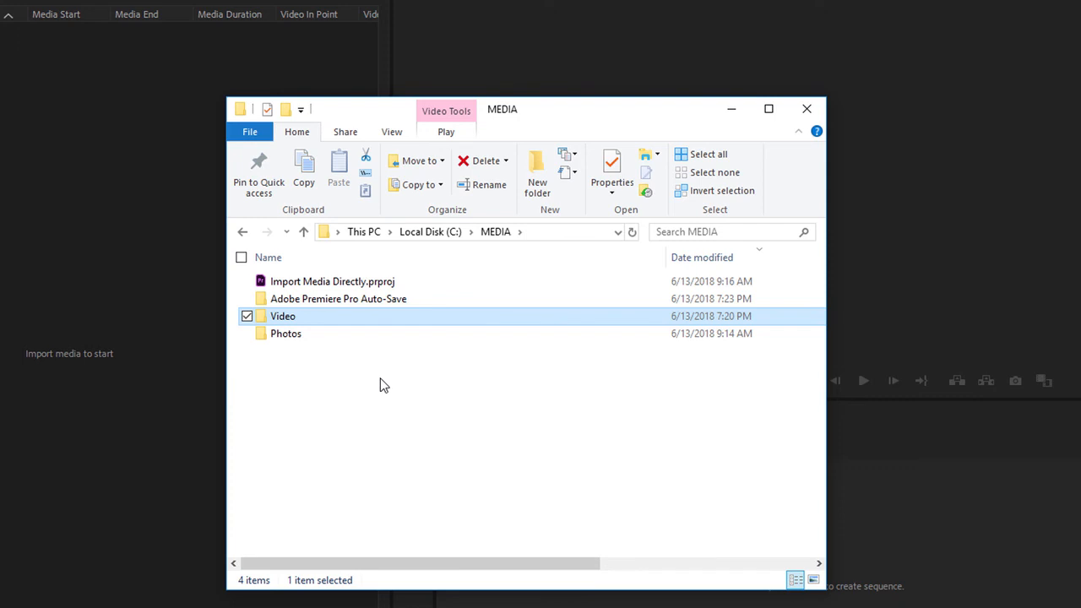
pyautogui.moveTo(371, 381); pyautogui.dragTo(117, 363)
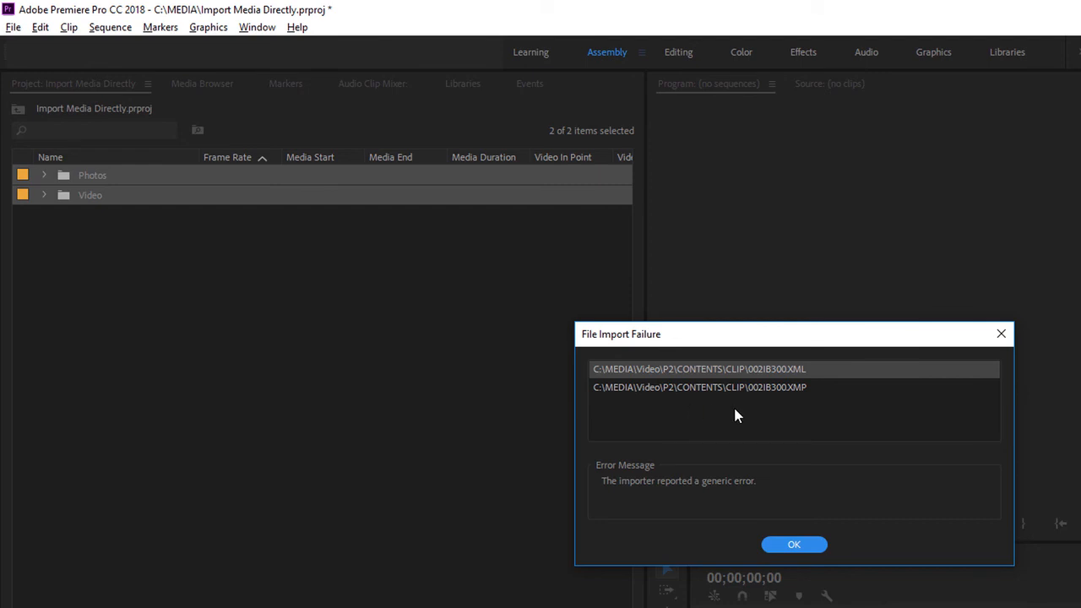
pyautogui.click(798, 547)
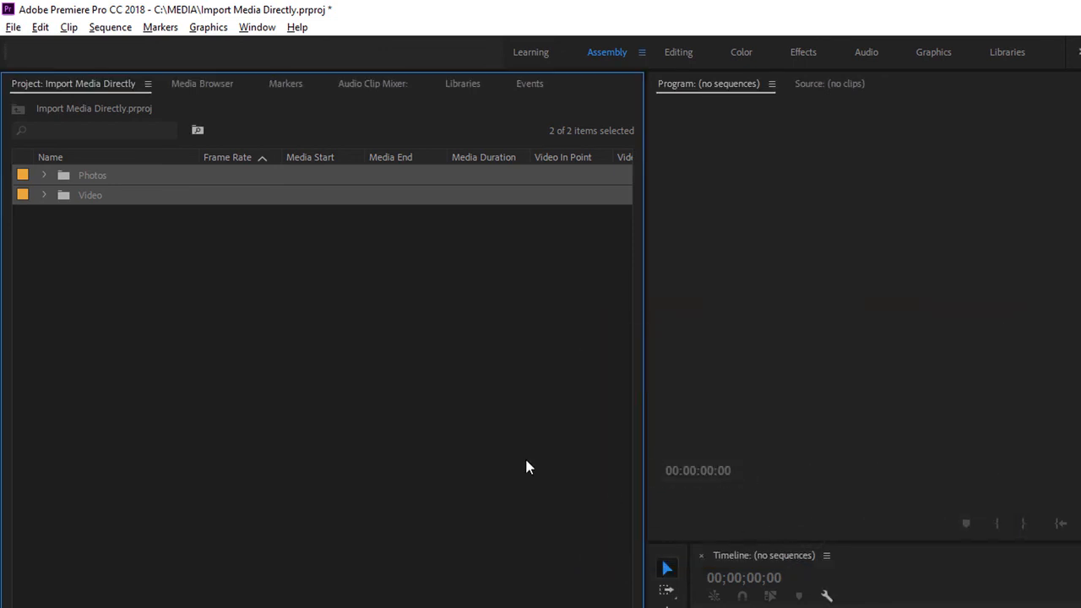
# Expand the Video bin and its Lounge, Garden and Bridge sub-bins.
pyautogui.click(240, 406)
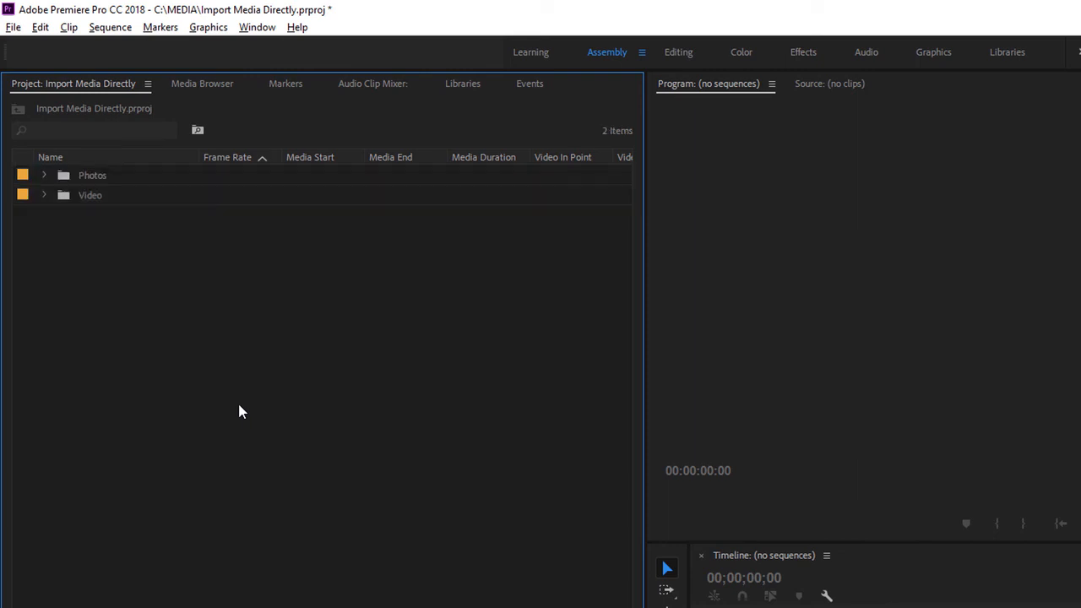
pyautogui.click(43, 194)
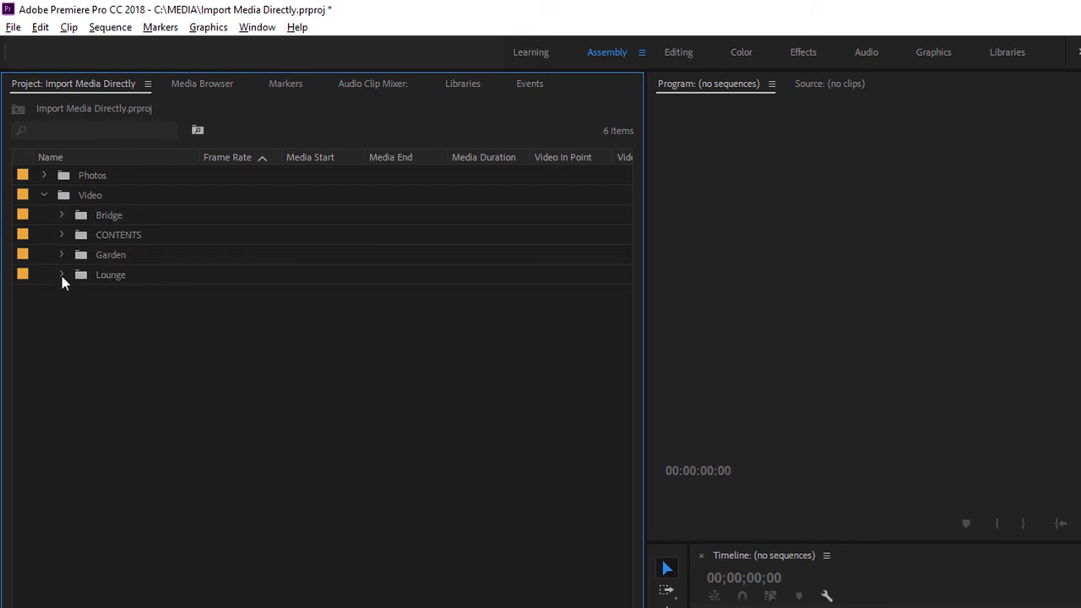
pyautogui.click(61, 276)
pyautogui.click(62, 255)
pyautogui.click(60, 216)
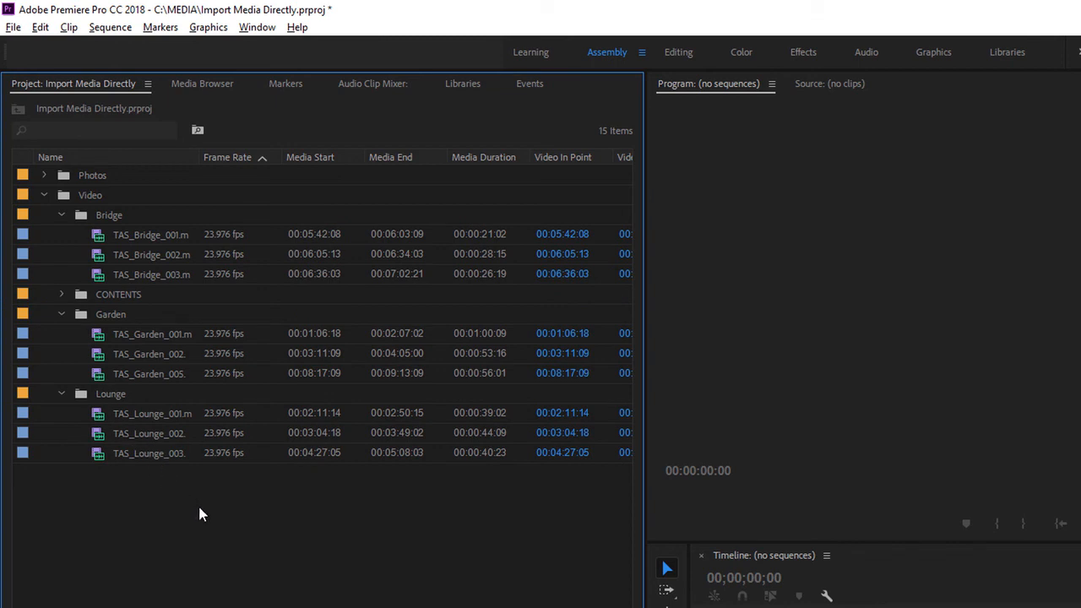
# Expand the CONTENTS bin, then delete it from the project.
pyautogui.click(61, 293)
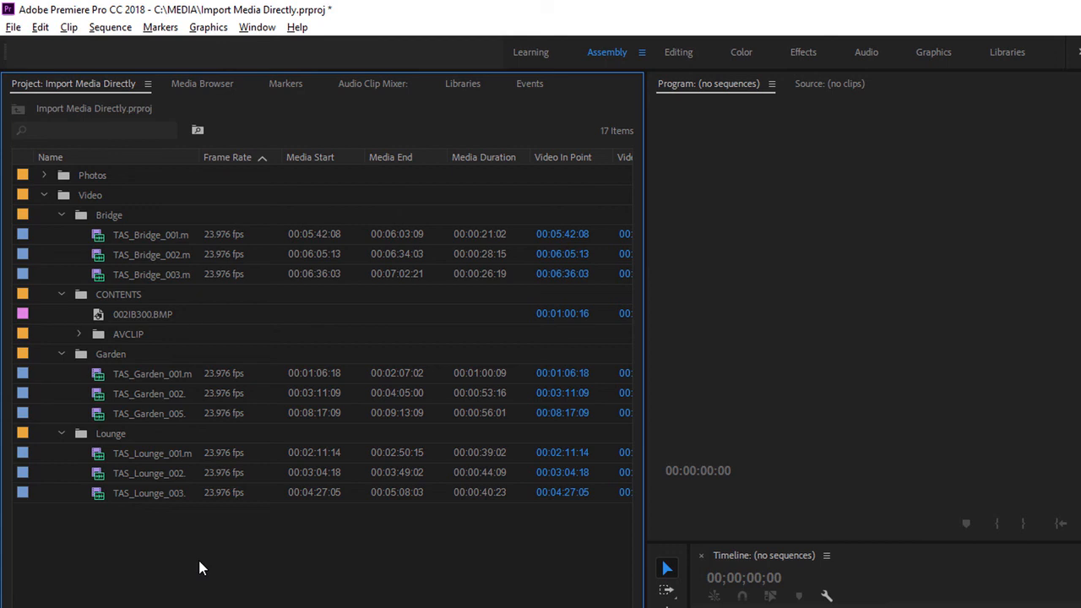
pyautogui.click(103, 297)
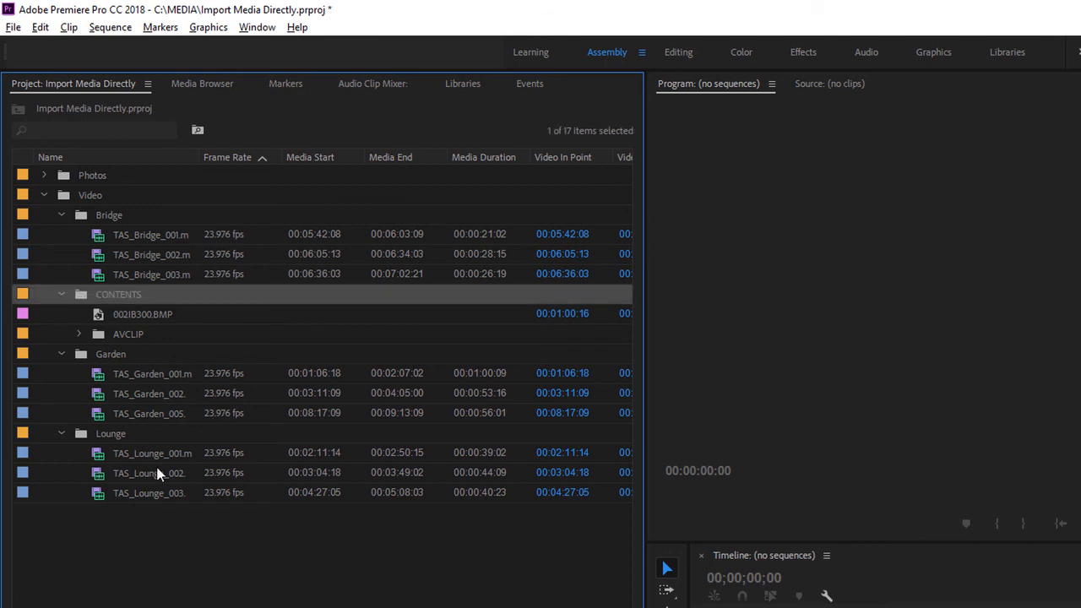
pyautogui.press('Delete')
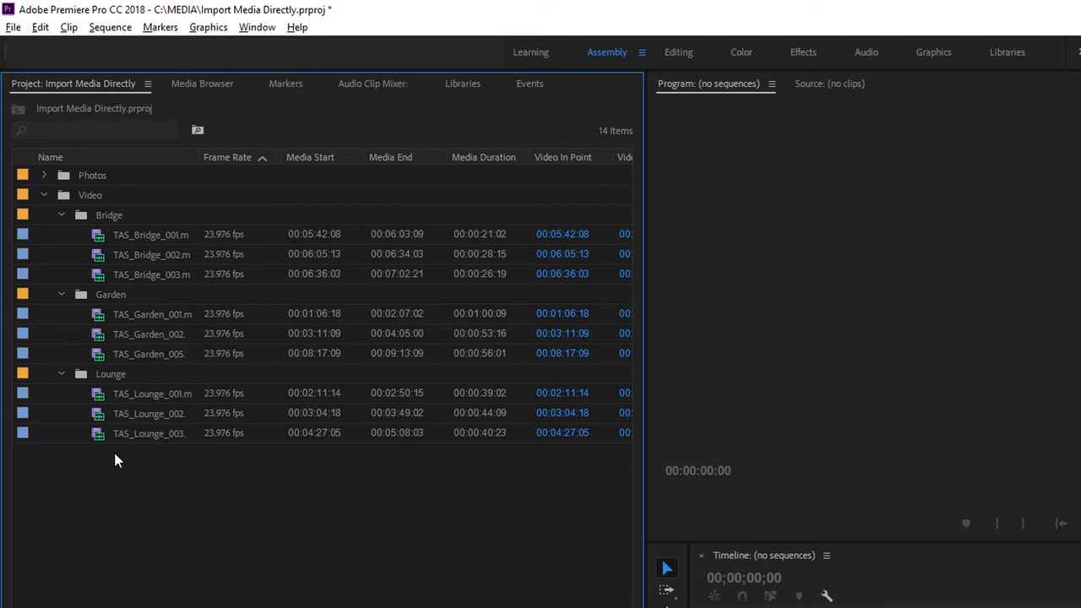
# Rename the Lounge bin to New Name.
pyautogui.click(110, 379)
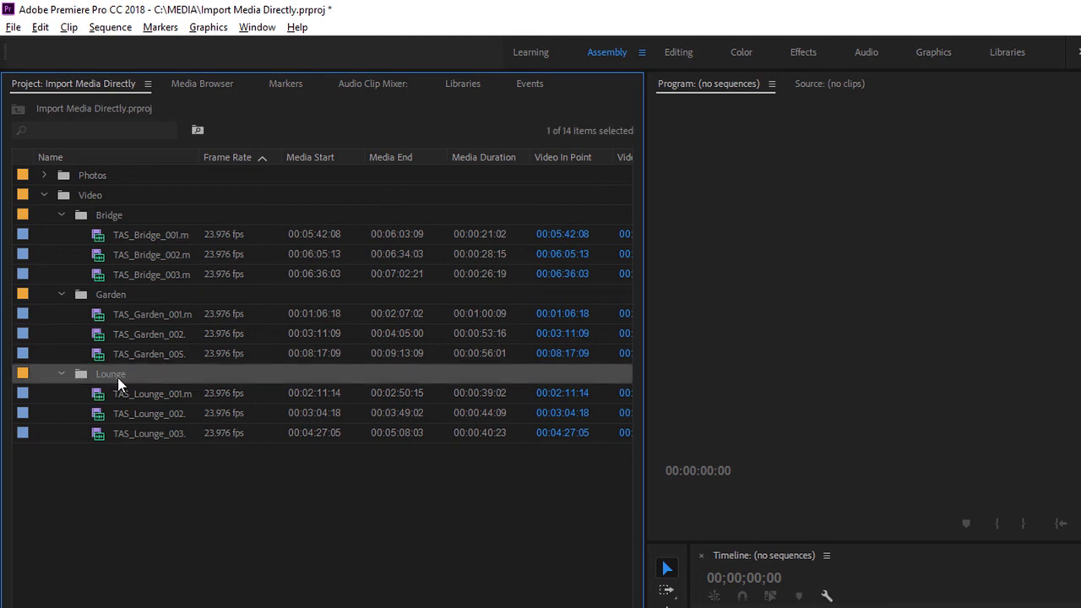
pyautogui.click(116, 380)
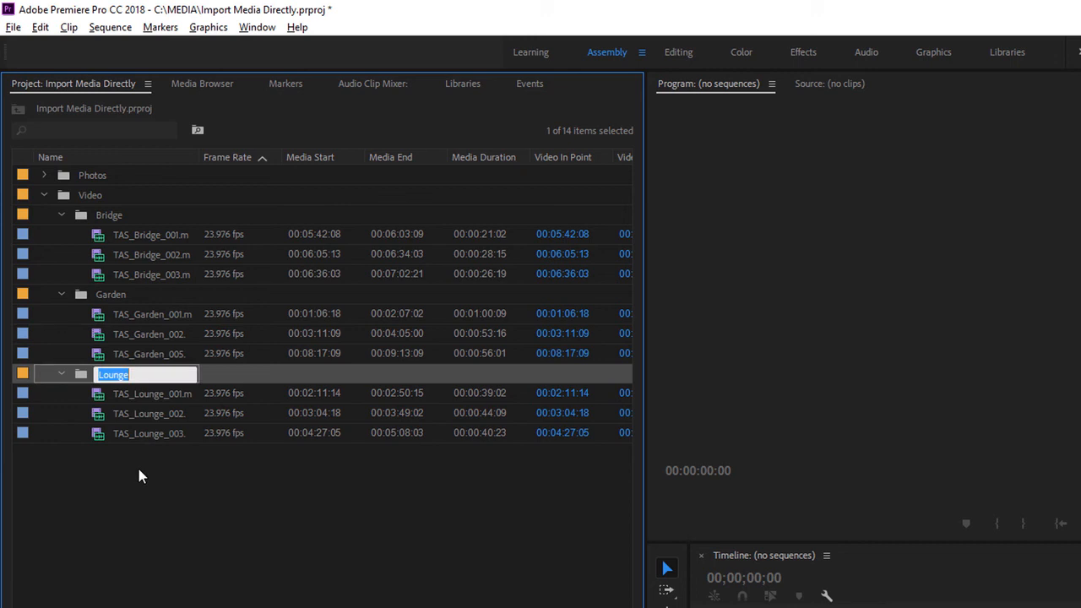
pyautogui.write('New Name')
pyautogui.press('Return')
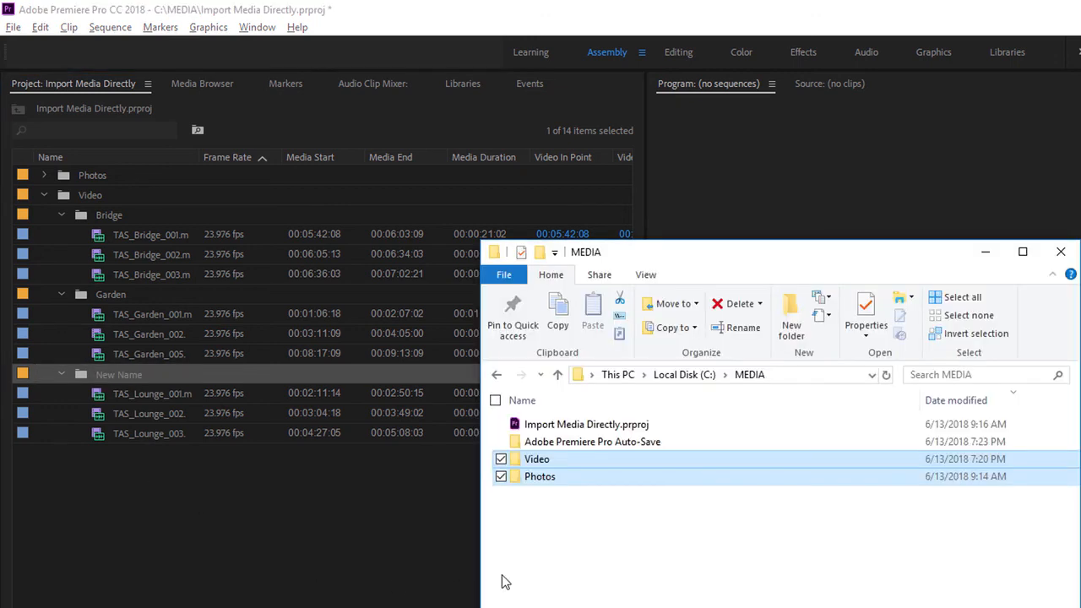
# Check the Lounge folder name in the MEDIA\Video directory in File Explorer, then return to the project.
pyautogui.click(555, 555)
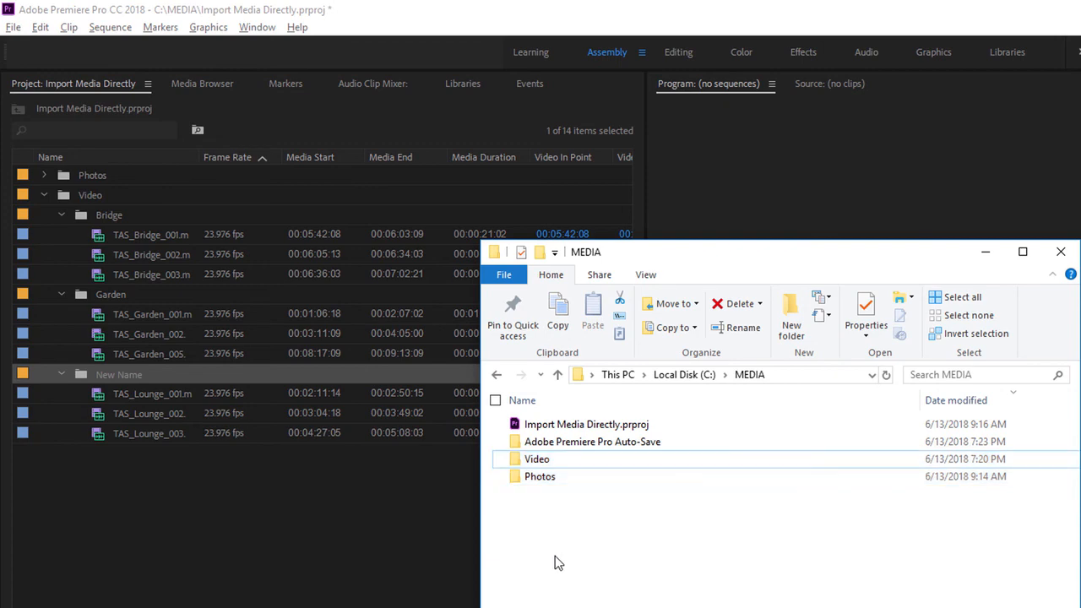
pyautogui.doubleClick(513, 464)
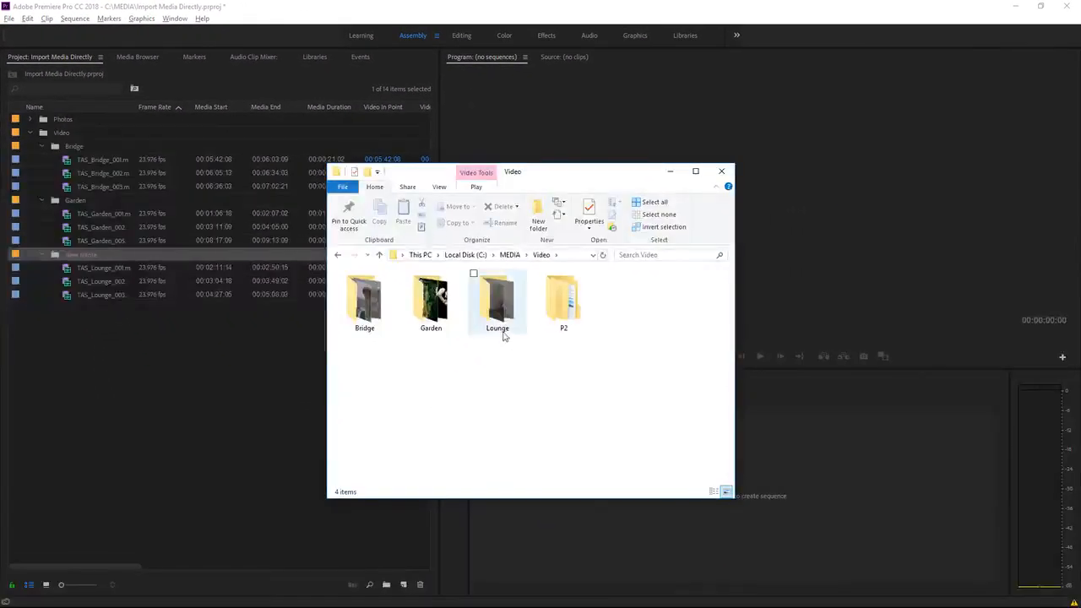
pyautogui.click(498, 329)
pyautogui.click(242, 367)
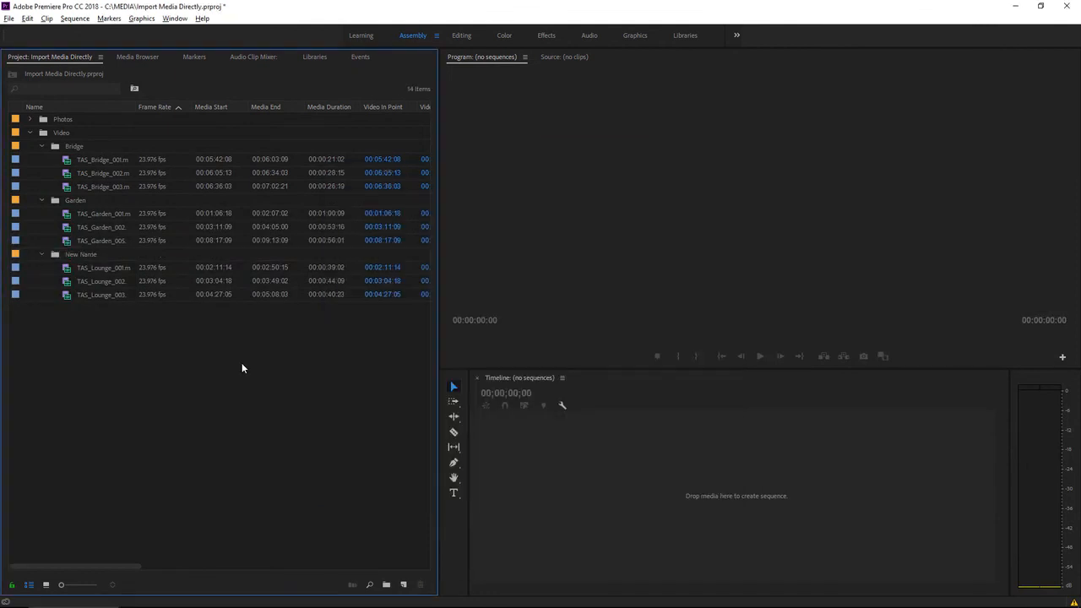